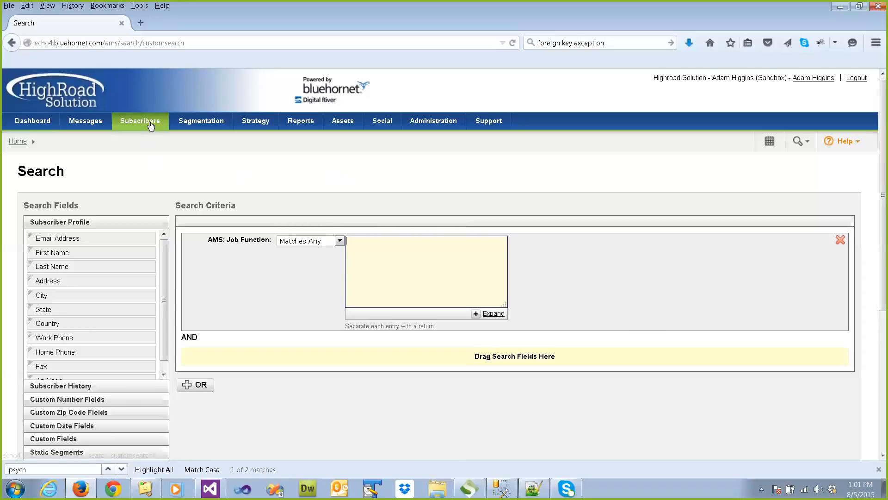
{"action": "mouse_move", "coordinate": [153, 121]}
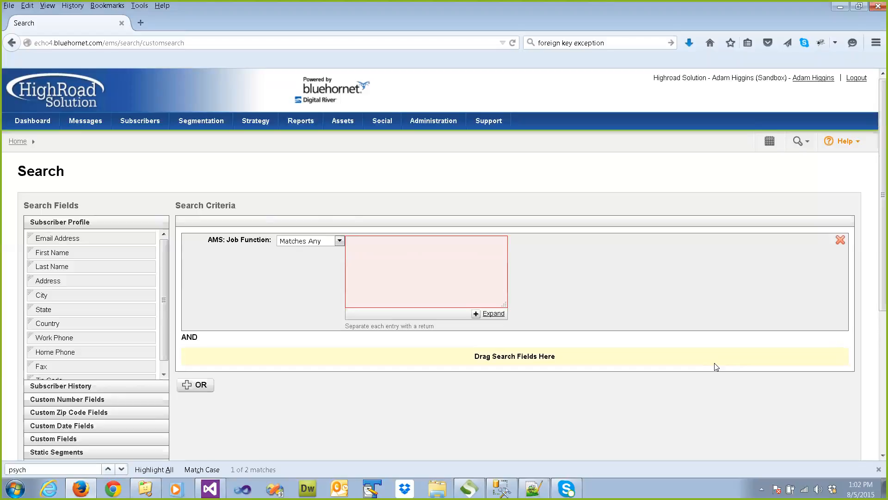
{"action": "left_click", "coordinate": [102, 222]}
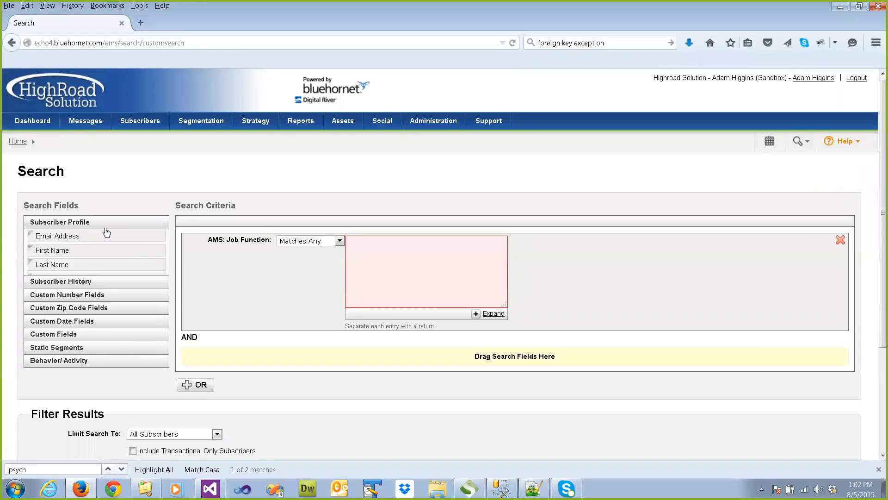
{"action": "left_click", "coordinate": [103, 223]}
{"action": "left_click", "coordinate": [104, 224]}
{"action": "left_click", "coordinate": [104, 224]}
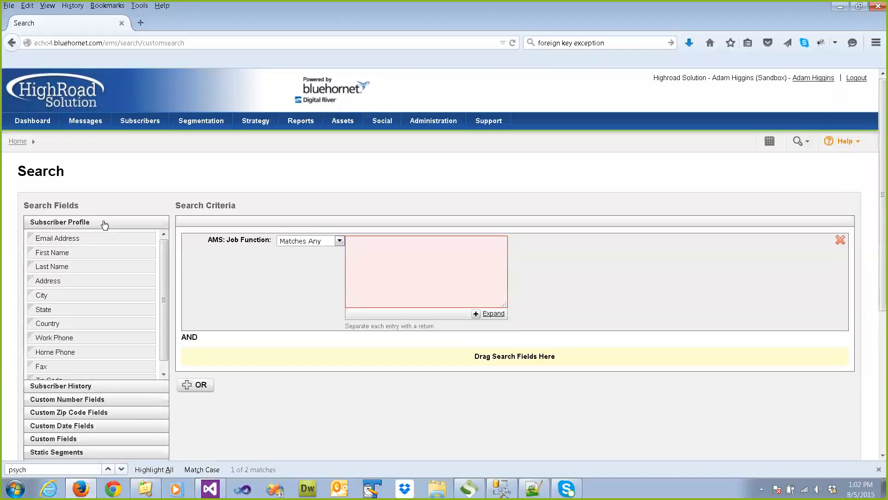
Remove the AMS: Job Function criterion and add the Last Name profile field to the search criteria.
{"action": "scroll", "coordinate": [343, 270], "scroll_direction": "down", "scroll_amount": 1}
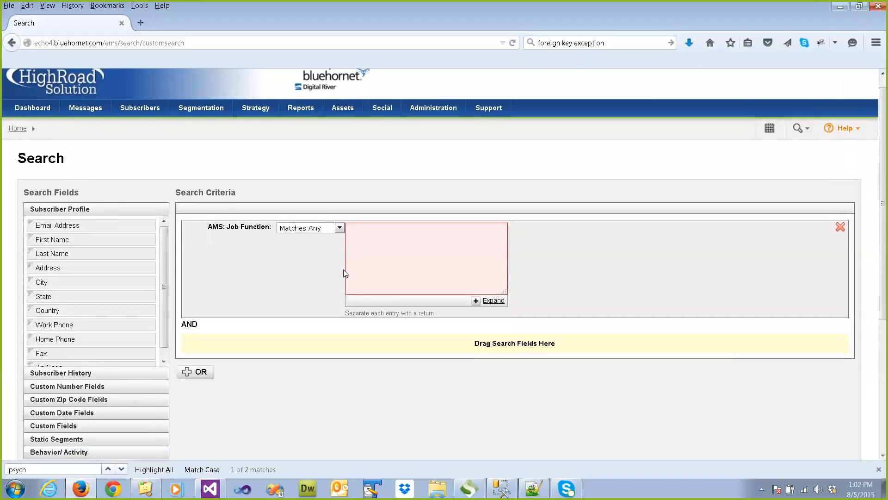
{"action": "scroll", "coordinate": [343, 273], "scroll_direction": "down", "scroll_amount": 1}
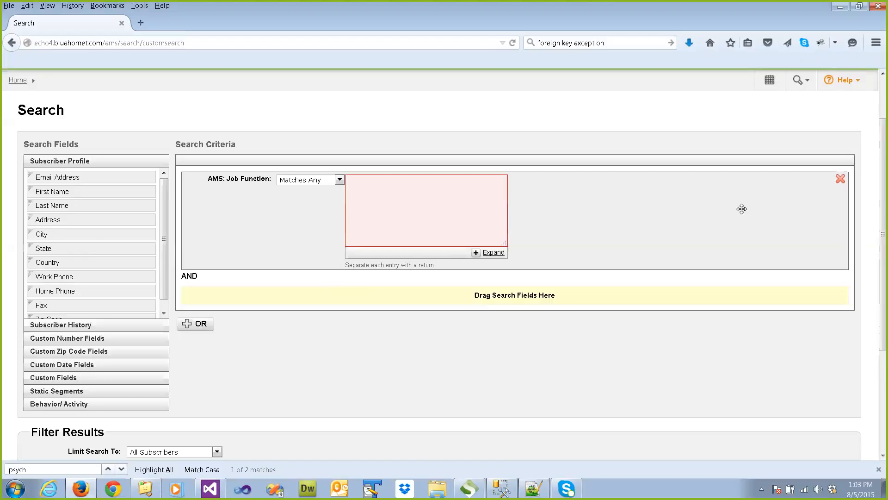
{"action": "left_click", "coordinate": [840, 180]}
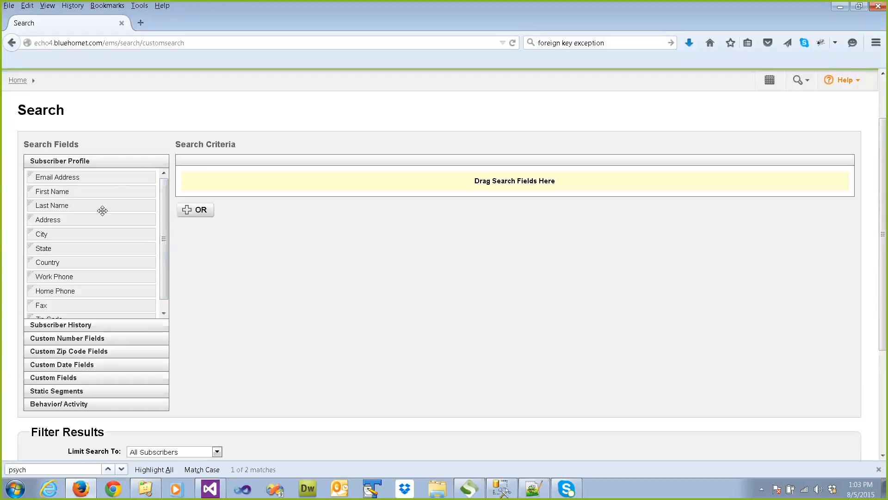
{"action": "left_click_drag", "start_coordinate": [221, 194], "coordinate": [266, 184]}
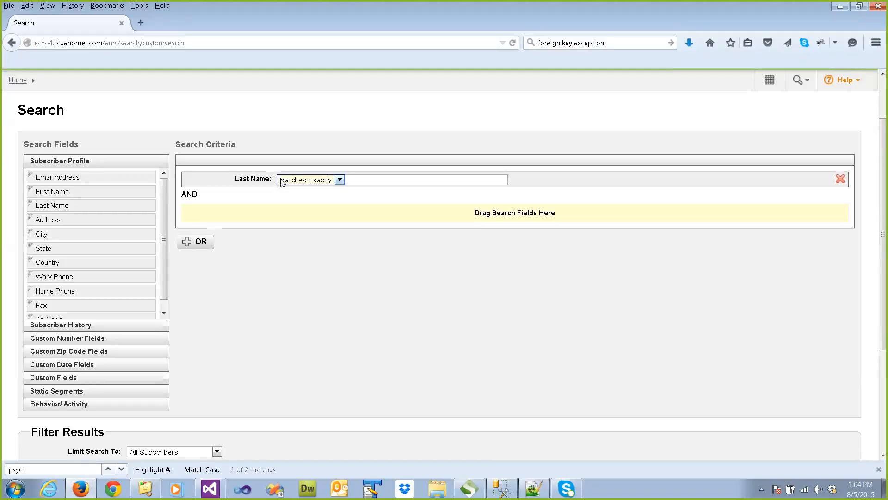
Enter a surname as the value of the Last Name criterion with the Matches Exactly operator.
{"action": "left_click", "coordinate": [340, 180]}
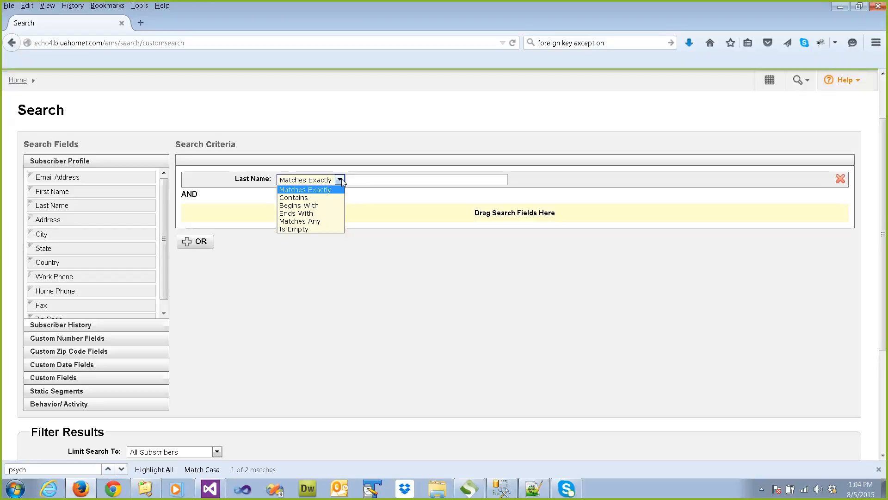
{"action": "left_click", "coordinate": [357, 184]}
{"action": "type", "text": "Higggi"}
{"action": "key", "text": "BackSpace"}
{"action": "key", "text": "BackSpace"}
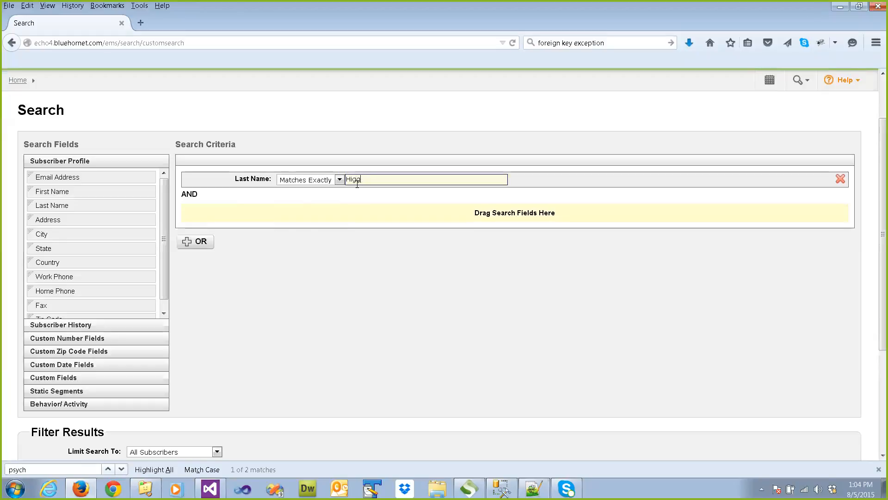
{"action": "type", "text": "ins"}
Switch the Last Name criterion to Contains and extend its value to a hyphenated double surname.
{"action": "left_click", "coordinate": [339, 180]}
{"action": "left_click", "coordinate": [328, 198]}
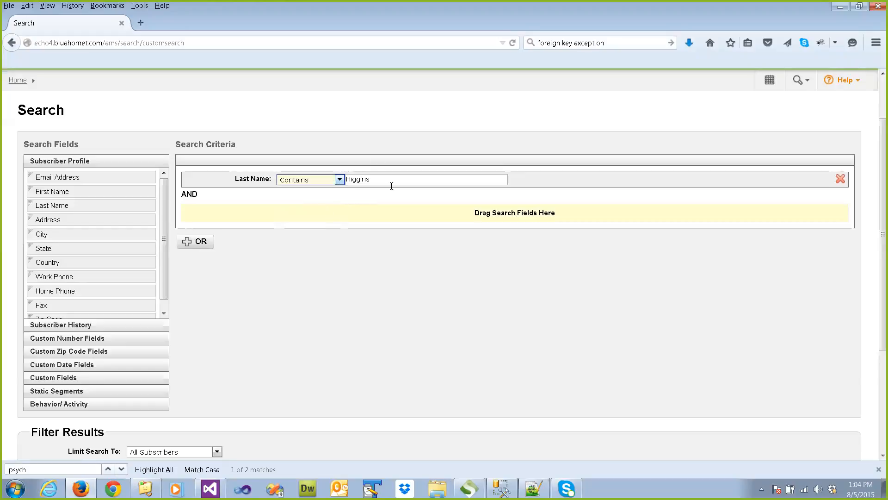
{"action": "left_click", "coordinate": [373, 178]}
{"action": "type", "text": "-Hill"}
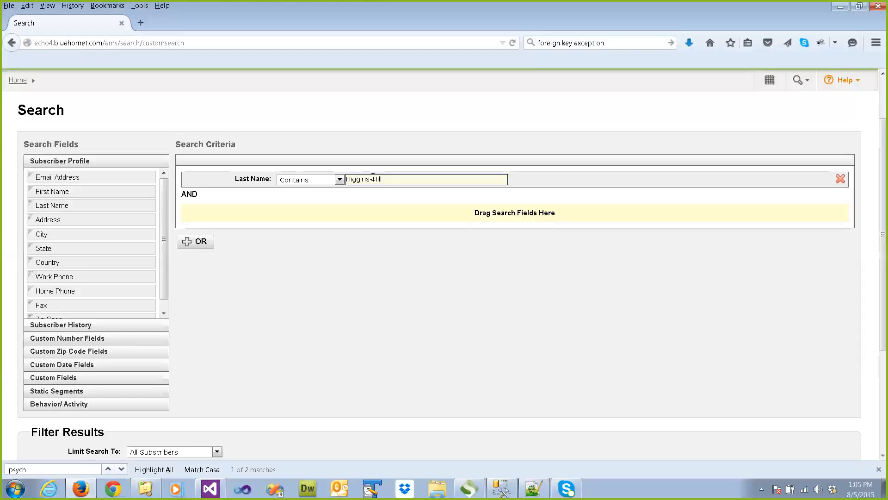
Switch the Last Name criterion to Begins With and shorten its value to the surname's initial letter.
{"action": "key", "text": "BackSpace"}
{"action": "key", "text": "BackSpace"}
{"action": "key", "text": "BackSpace"}
{"action": "key", "text": "BackSpace"}
{"action": "key", "text": "BackSpace"}
{"action": "left_click", "coordinate": [339, 179]}
{"action": "left_click", "coordinate": [328, 204]}
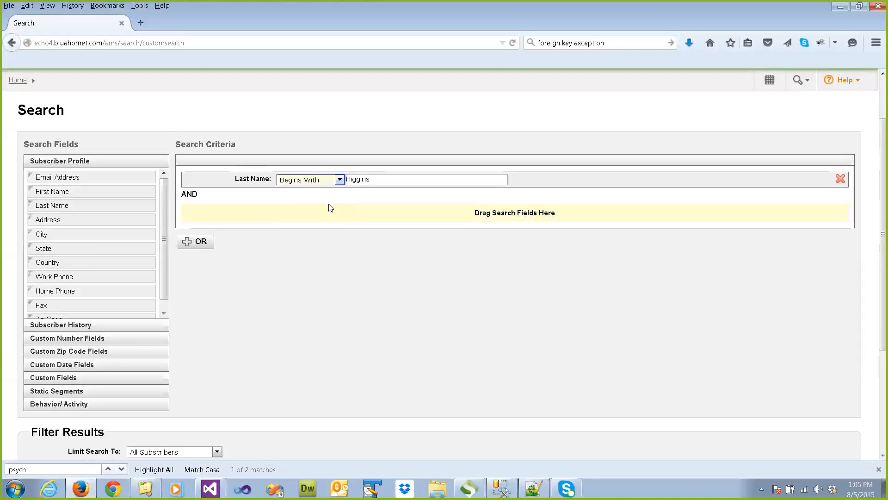
{"action": "left_click", "coordinate": [378, 181]}
{"action": "key", "text": "BackSpace"}
{"action": "key", "text": "BackSpace"}
{"action": "key", "text": "BackSpace"}
{"action": "key", "text": "BackSpace"}
{"action": "key", "text": "BackSpace"}
{"action": "key", "text": "BackSpace"}
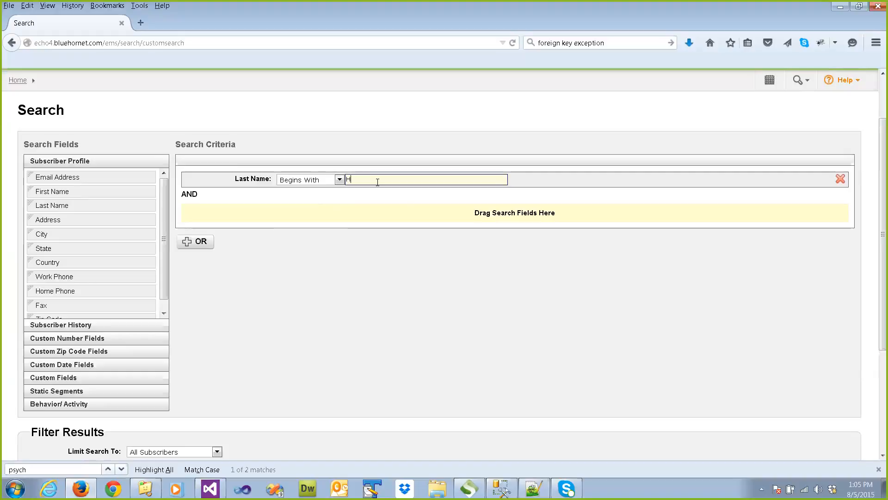
Switch the Last Name criterion to Ends With, enter the full surname and select its final letter.
{"action": "left_click", "coordinate": [340, 180]}
{"action": "left_click", "coordinate": [314, 214]}
{"action": "left_click", "coordinate": [350, 180]}
{"action": "key", "text": "BackSpace"}
{"action": "type", "text": "s"}
{"action": "double_click", "coordinate": [347, 180]}
{"action": "type", "text": "Higgins"}
{"action": "left_click_drag", "start_coordinate": [367, 181], "coordinate": [372, 181]}
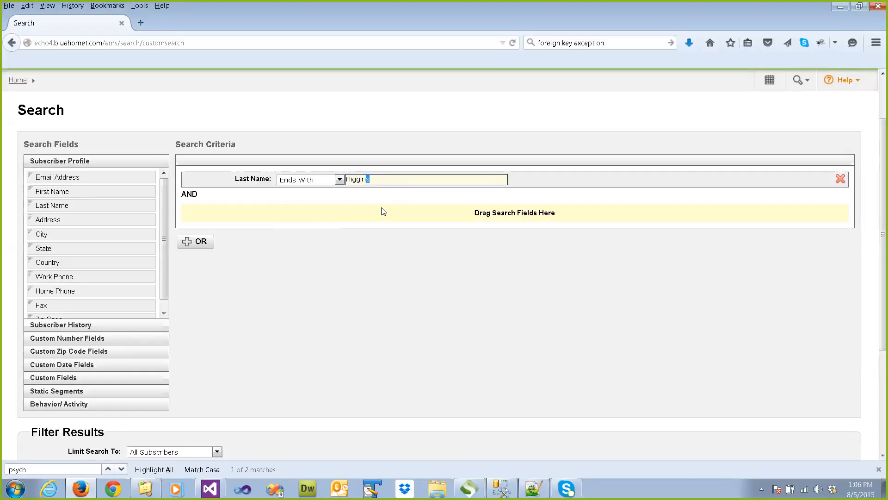
Switch the Last Name criterion to Matches Any and enter the surname and its hyphenated variant on separate lines.
{"action": "left_click", "coordinate": [340, 181]}
{"action": "left_click", "coordinate": [326, 221]}
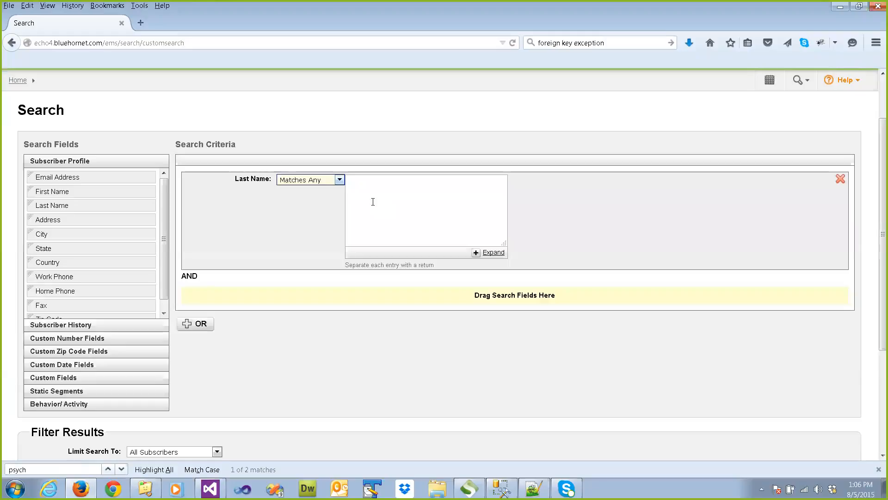
{"action": "left_click", "coordinate": [373, 201]}
{"action": "type", "text": "Higgins"}
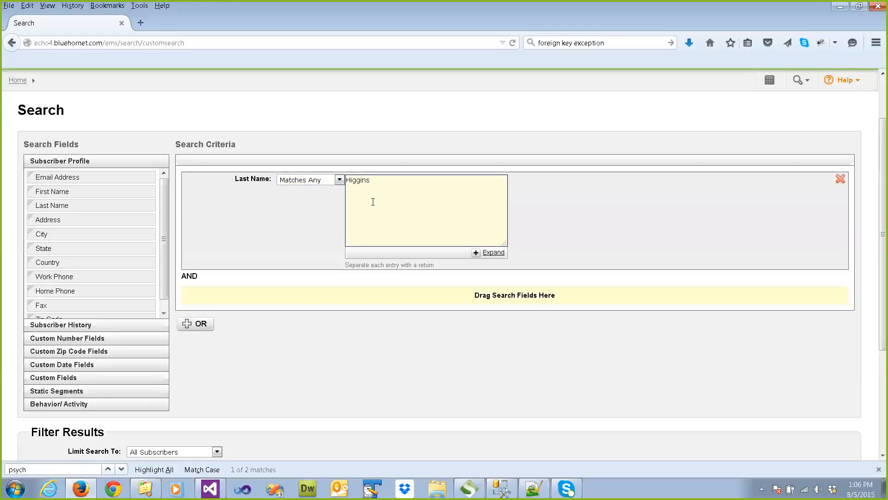
{"action": "type", "text": " Higgins"}
{"action": "left_click", "coordinate": [373, 180]}
{"action": "key", "text": "Return"}
{"action": "type", "text": "-Hill"}
Set the Last Name criterion to Is Empty and display its available operators.
{"action": "left_click", "coordinate": [325, 179]}
{"action": "left_click", "coordinate": [314, 230]}
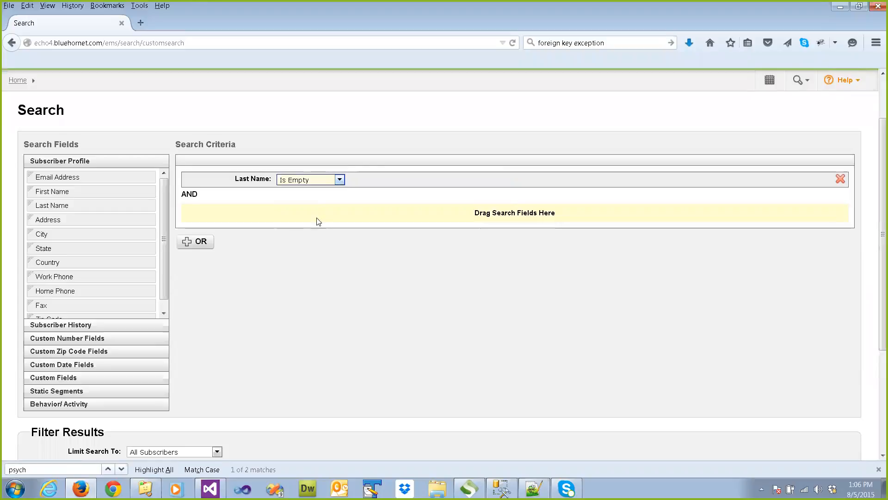
{"action": "left_click", "coordinate": [340, 180]}
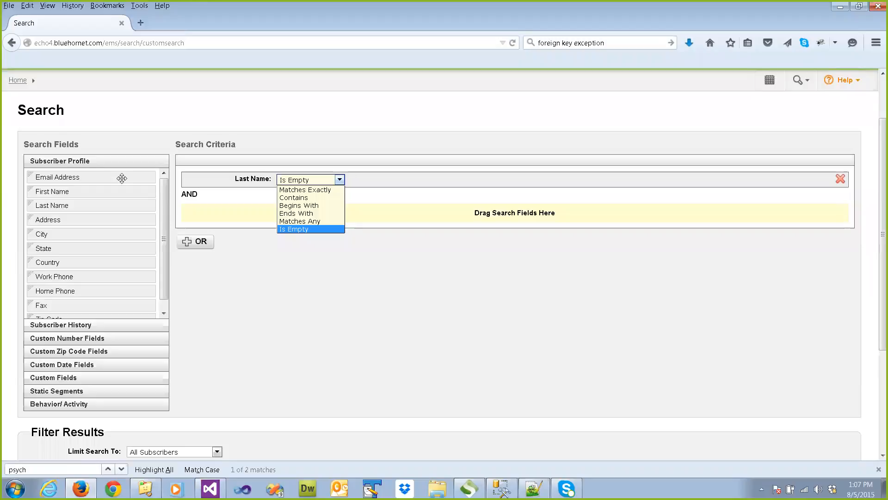
Add the Zip Code profile field as a second AND criterion and enter 30126 as its value.
{"action": "scroll", "coordinate": [92, 278], "scroll_direction": "down", "scroll_amount": 2}
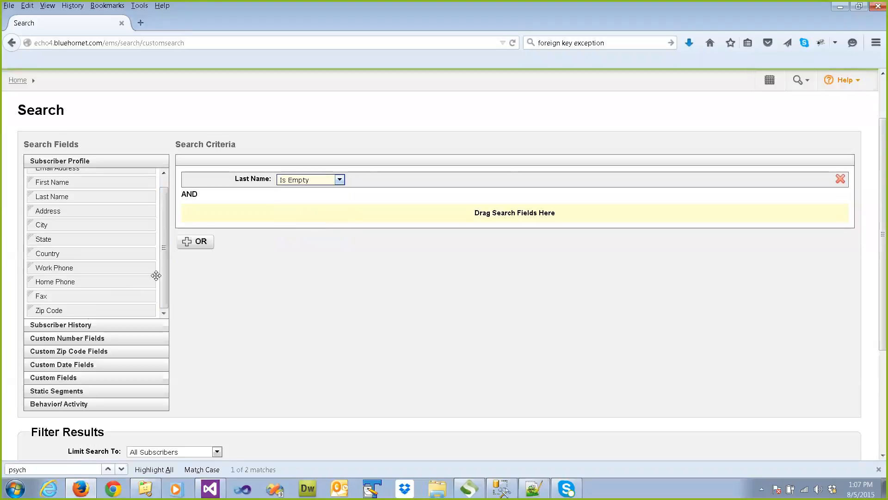
{"action": "left_click_drag", "start_coordinate": [156, 309], "coordinate": [332, 240]}
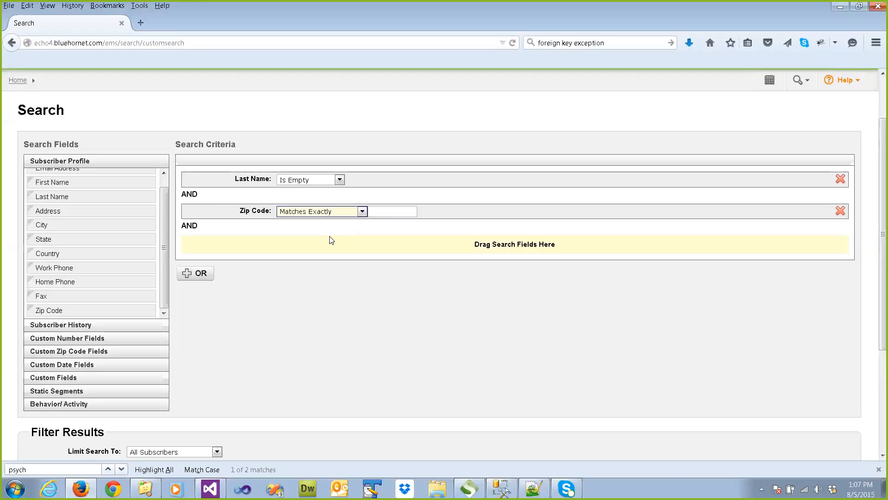
{"action": "left_click", "coordinate": [374, 213]}
{"action": "type", "text": "3"}
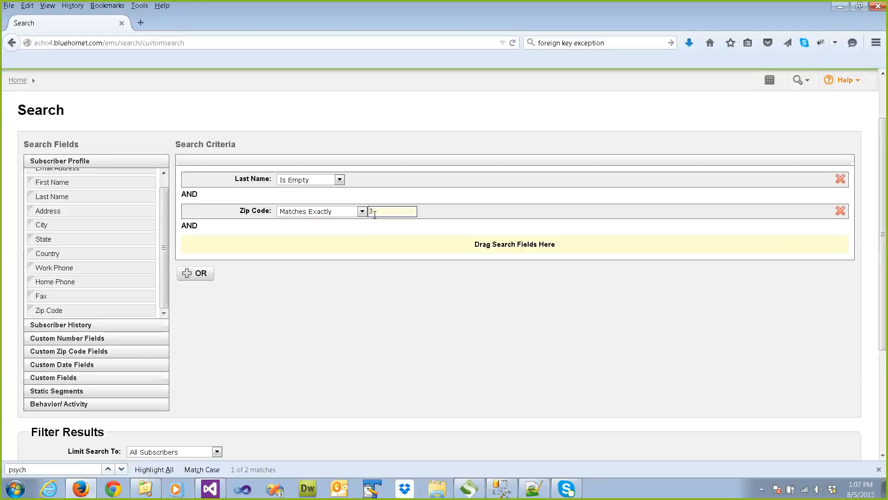
{"action": "type", "text": "0126"}
{"action": "left_click", "coordinate": [362, 212]}
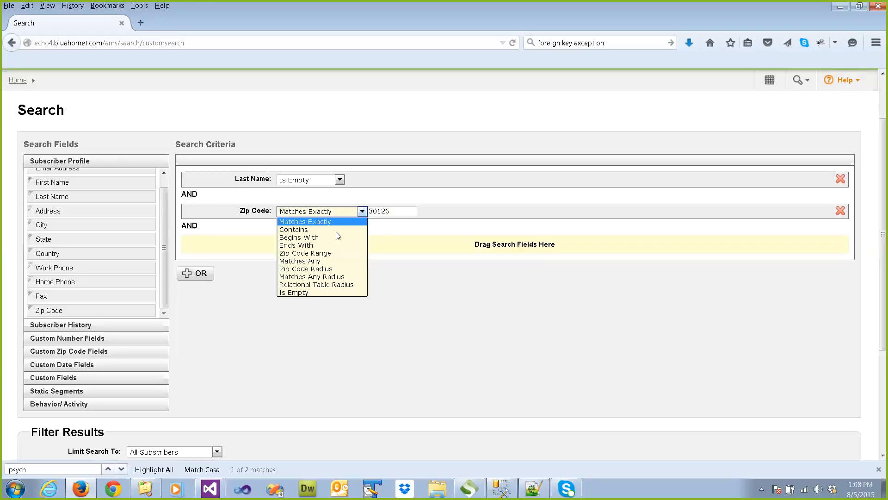
{"action": "left_click", "coordinate": [396, 212]}
{"action": "type", "text": "-"}
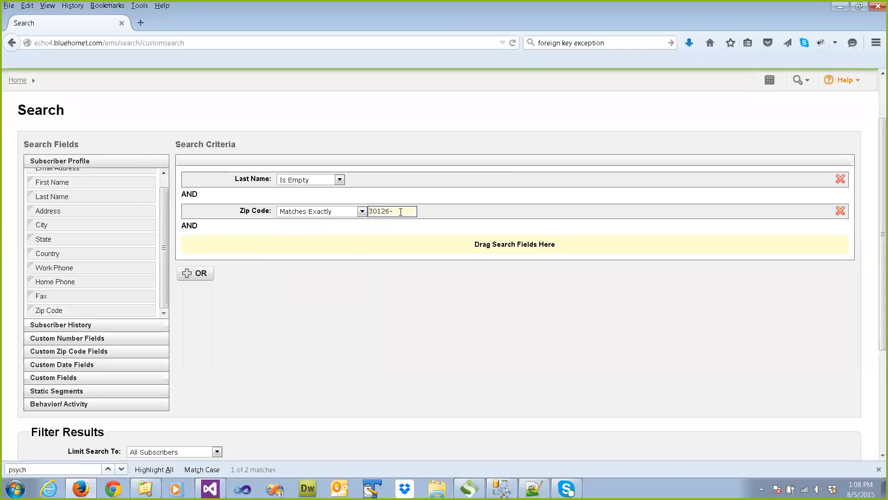
{"action": "key", "text": "BackSpace"}
Switch the Zip Code criterion to Zip Code Range and enter the range 30126 to 30009.
{"action": "left_click", "coordinate": [363, 211]}
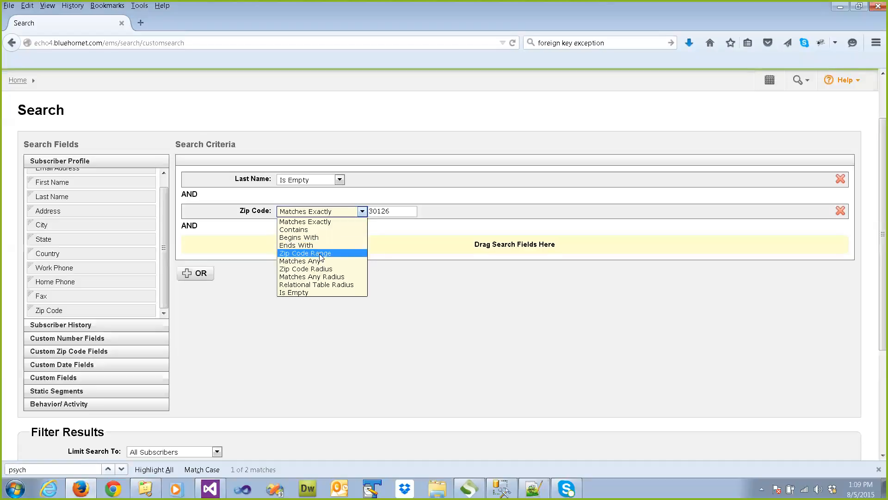
{"action": "left_click", "coordinate": [321, 258]}
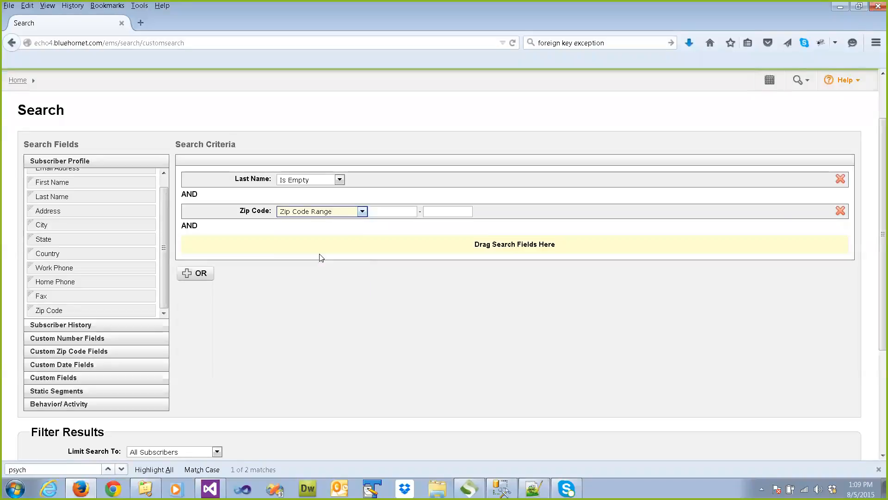
{"action": "left_click", "coordinate": [391, 211]}
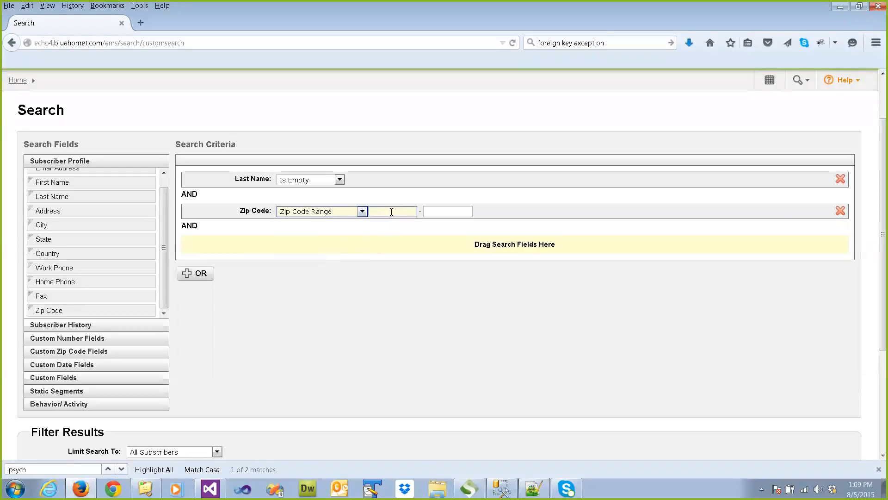
{"action": "type", "text": "30126"}
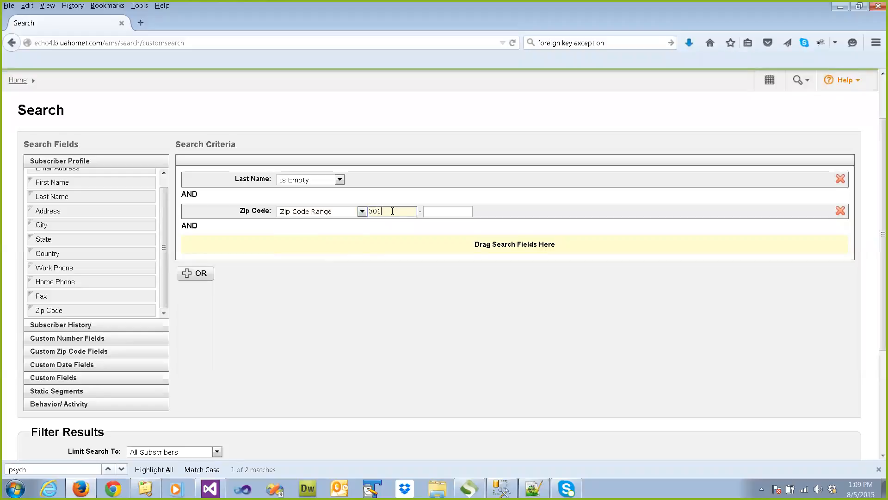
{"action": "left_click", "coordinate": [441, 214]}
{"action": "type", "text": "3009"}
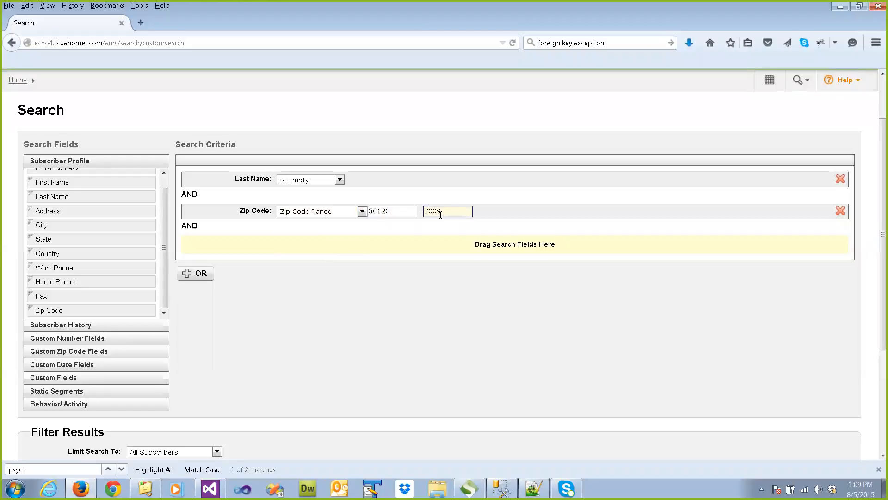
{"action": "left_click", "coordinate": [435, 211]}
{"action": "type", "text": "0"}
Set the Zip Code criterion to Zip Code Radius, covering zip code 30126 within 30 miles.
{"action": "left_click", "coordinate": [362, 213]}
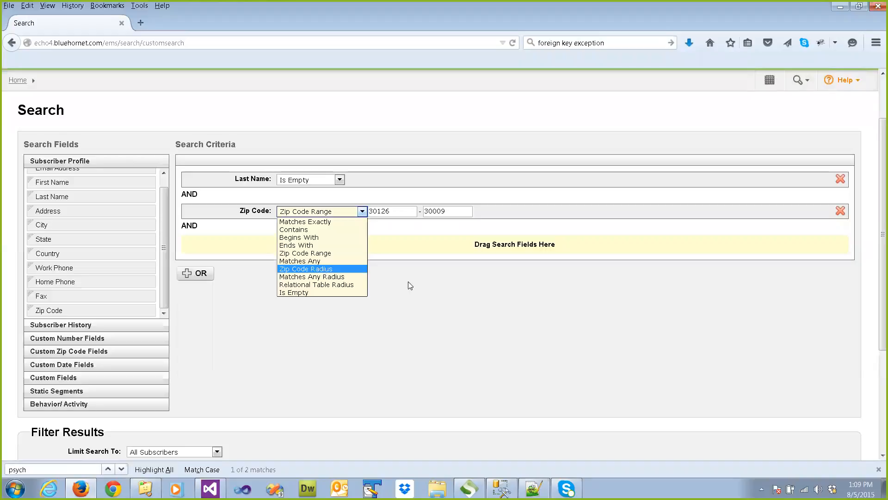
{"action": "key", "text": "Return"}
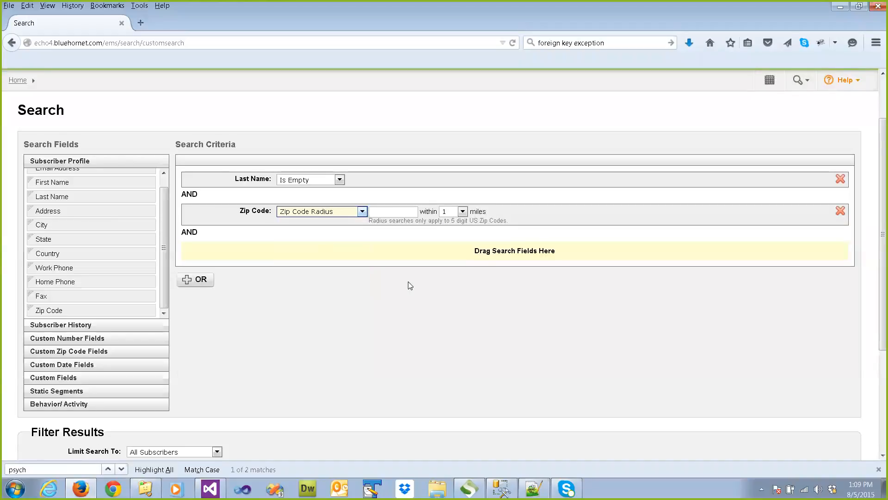
{"action": "left_click", "coordinate": [380, 213]}
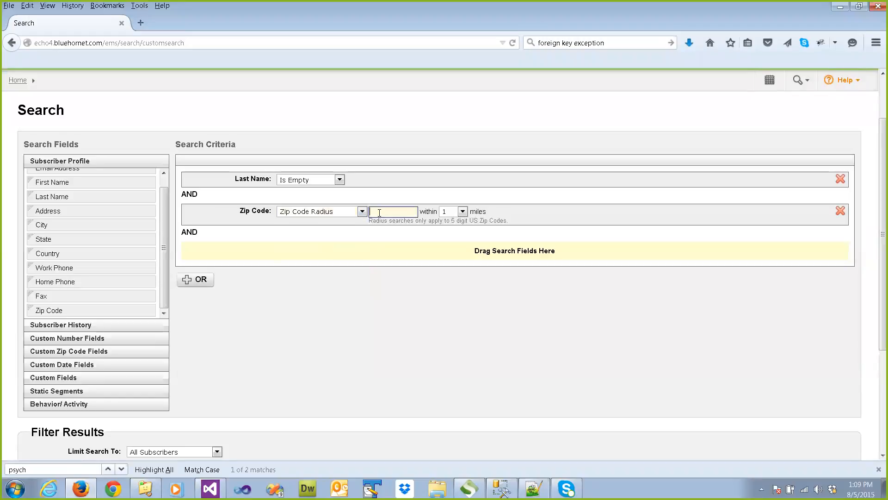
{"action": "type", "text": "30126"}
{"action": "left_click", "coordinate": [463, 212]}
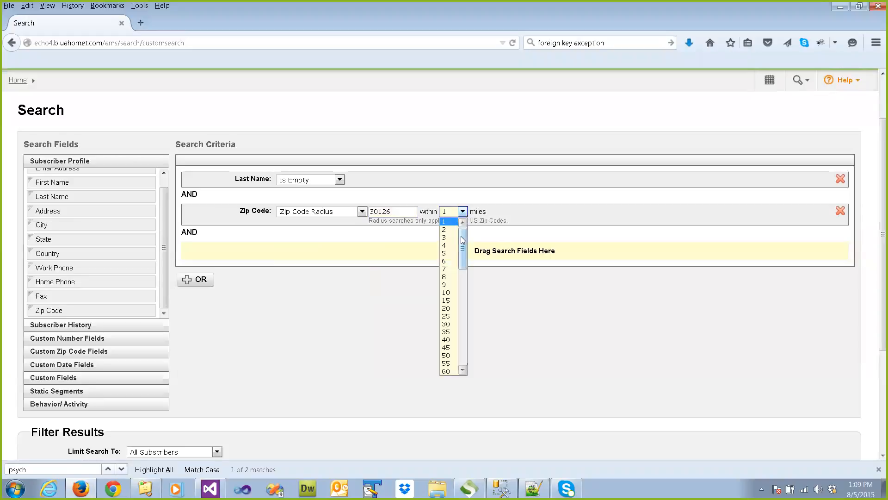
{"action": "left_click_drag", "start_coordinate": [463, 239], "coordinate": [460, 250]}
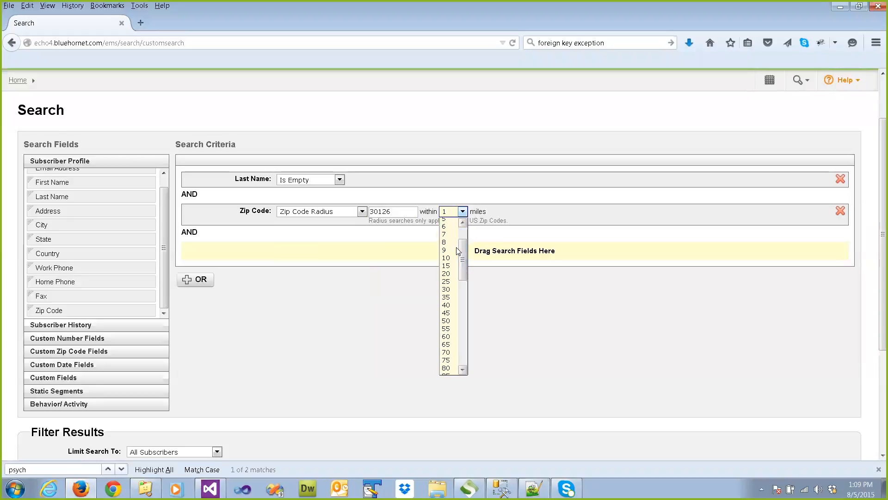
{"action": "left_click", "coordinate": [446, 290]}
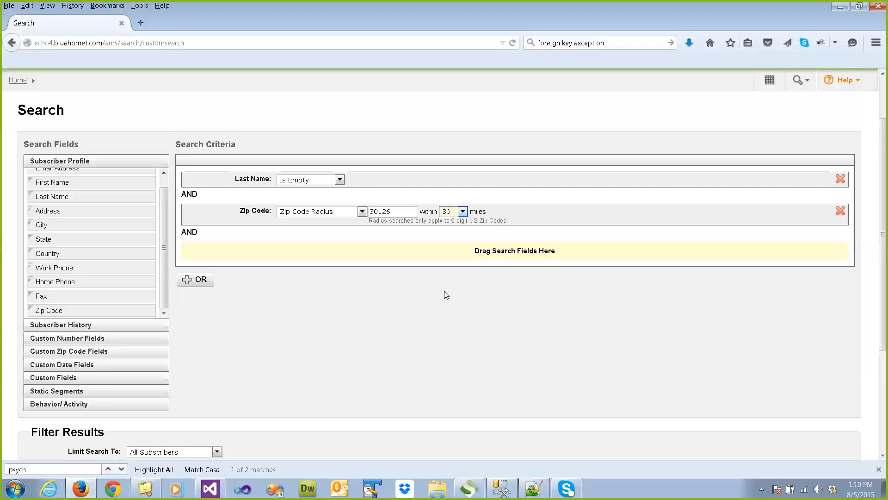
{"action": "left_click", "coordinate": [462, 212]}
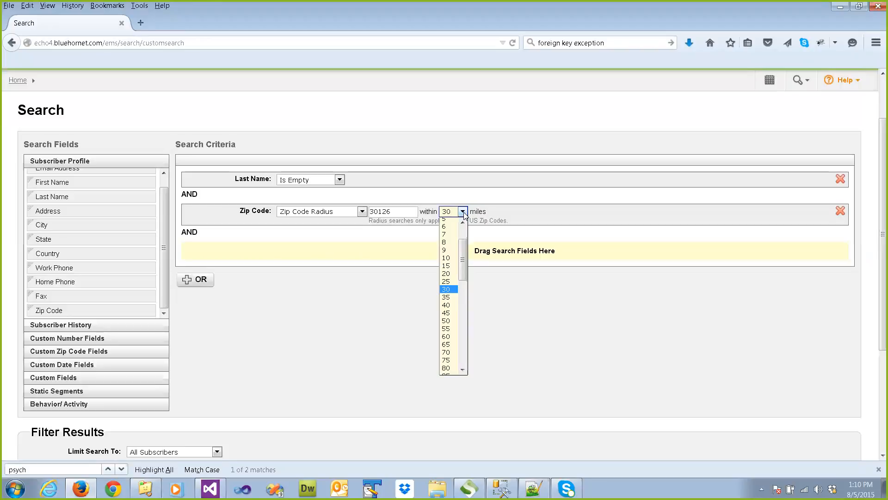
Set the Zip Code radius to 20 miles and add the Date Joined subscriber history field as a third AND criterion.
{"action": "left_click", "coordinate": [446, 274]}
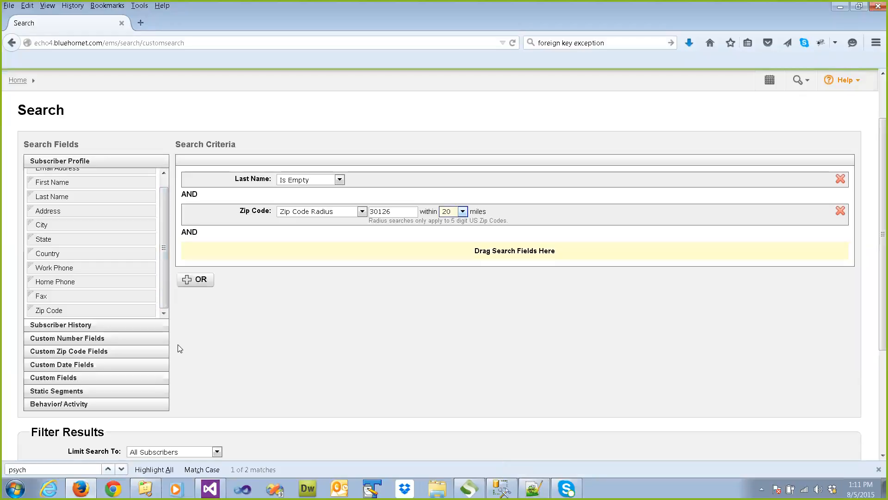
{"action": "left_click", "coordinate": [132, 327]}
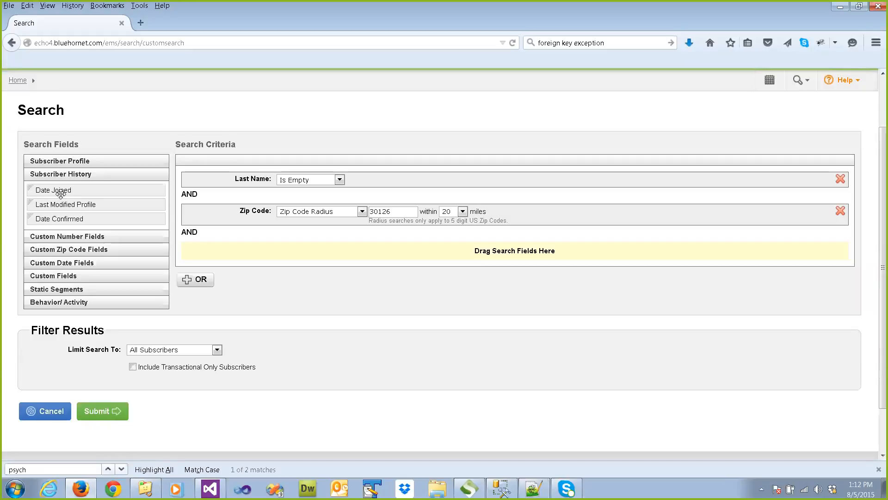
{"action": "left_click_drag", "start_coordinate": [60, 192], "coordinate": [232, 249]}
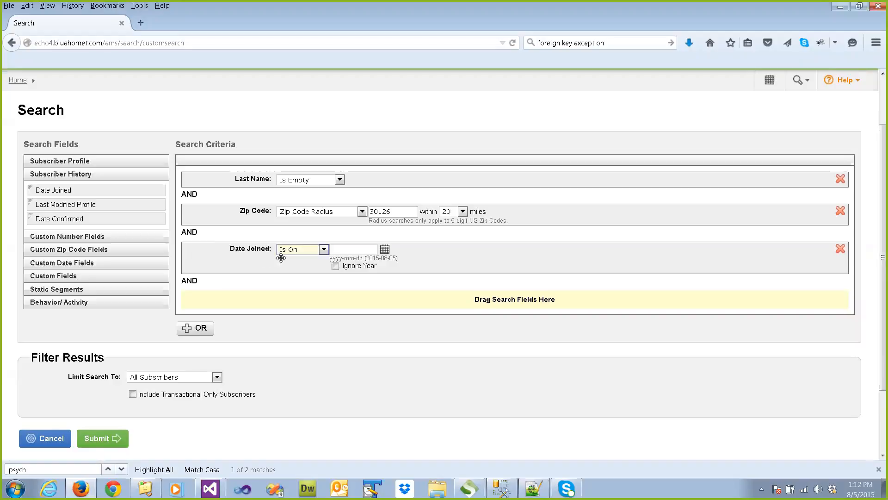
Try the Is Before, Is Between and Is After operators in turn on the Date Joined criterion.
{"action": "left_click", "coordinate": [324, 249]}
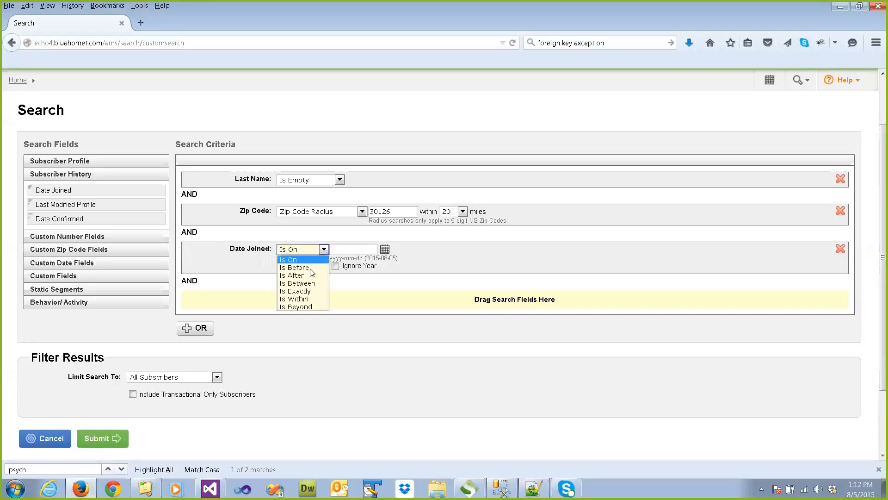
{"action": "left_click", "coordinate": [312, 267]}
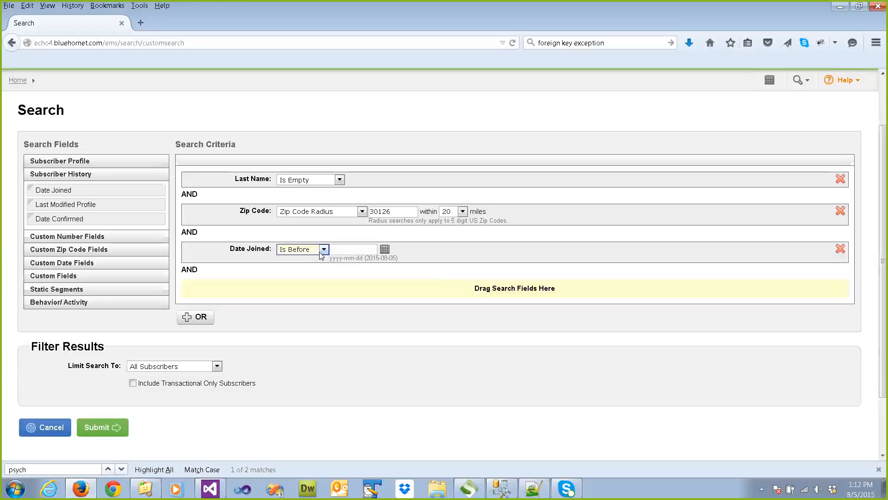
{"action": "left_click", "coordinate": [322, 249]}
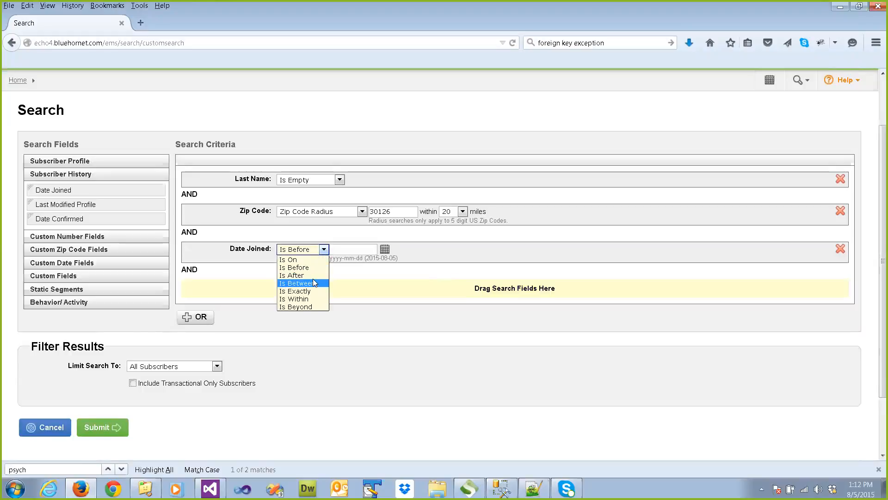
{"action": "left_click", "coordinate": [314, 281]}
{"action": "left_click", "coordinate": [322, 250]}
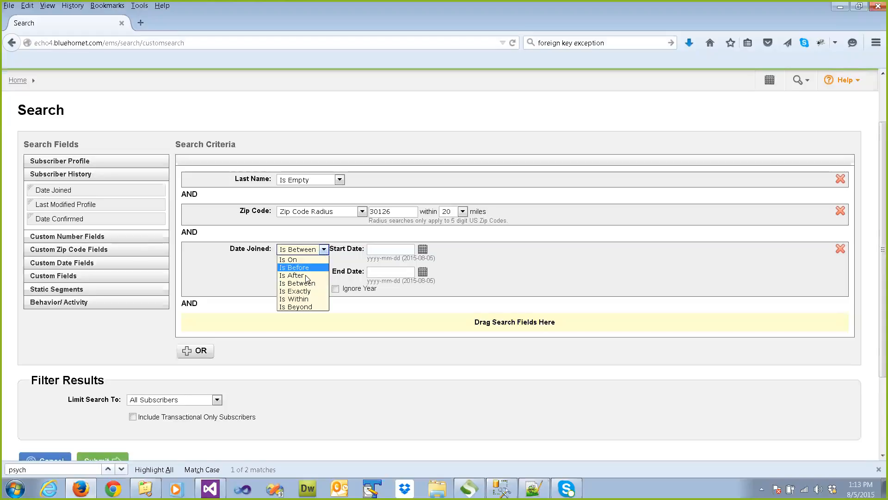
{"action": "left_click", "coordinate": [300, 275]}
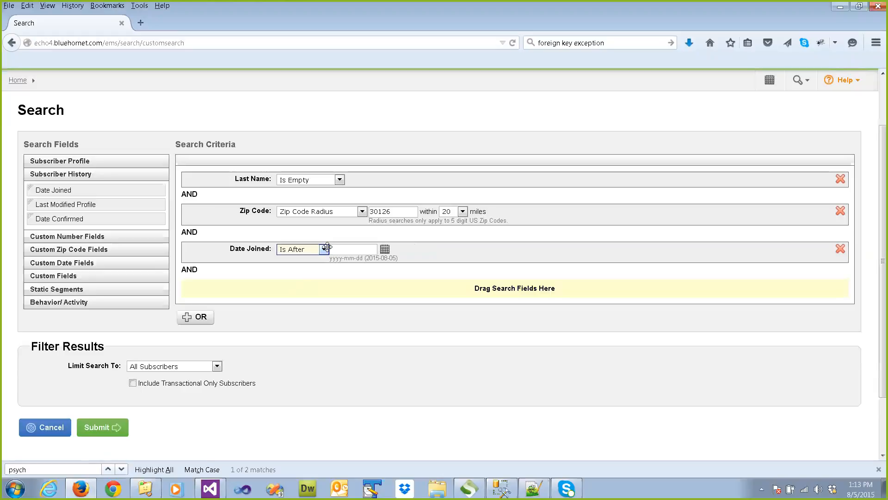
Switch the Date Joined criterion to Is Between, and finally set it to Is Within.
{"action": "left_click", "coordinate": [324, 249]}
{"action": "left_click", "coordinate": [312, 283]}
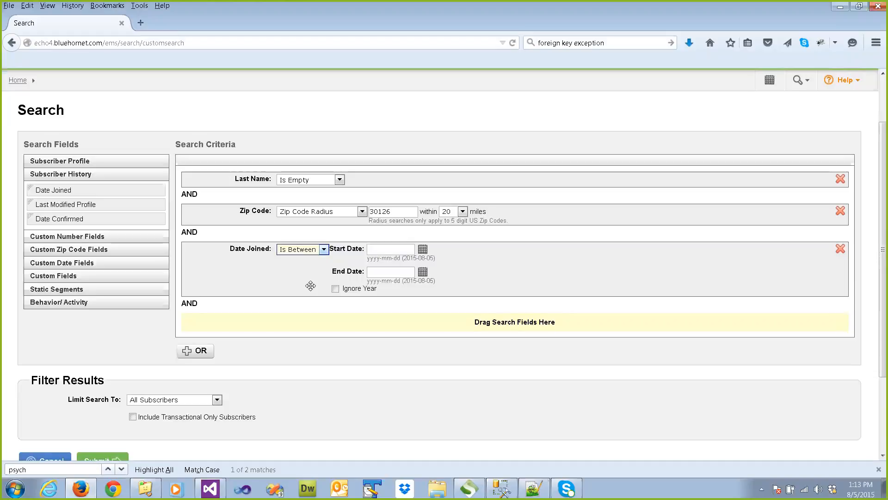
{"action": "left_click", "coordinate": [324, 250]}
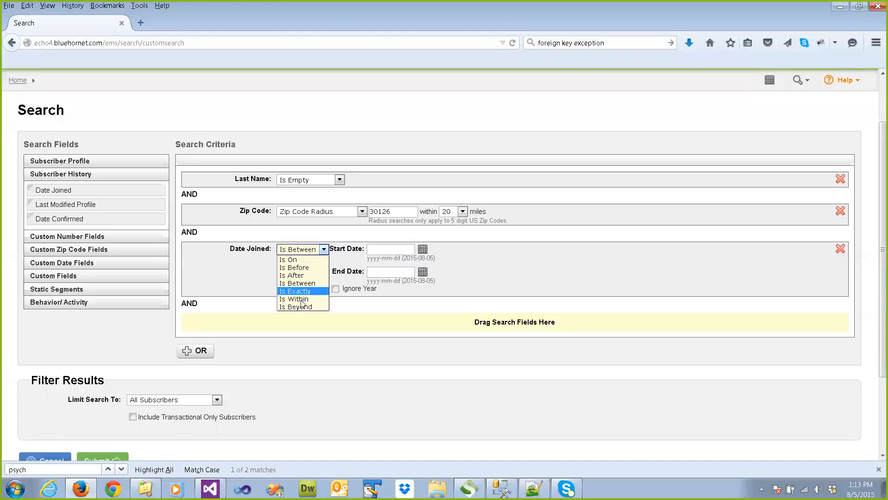
{"action": "left_click", "coordinate": [302, 299]}
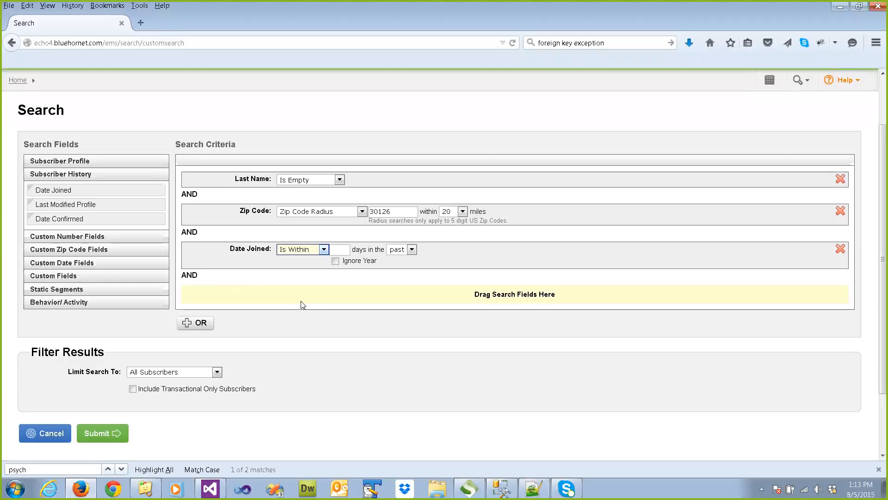
Add the custom number field AMS: Engagement Score as a fourth AND criterion that equals 20.
{"action": "left_click", "coordinate": [134, 237]}
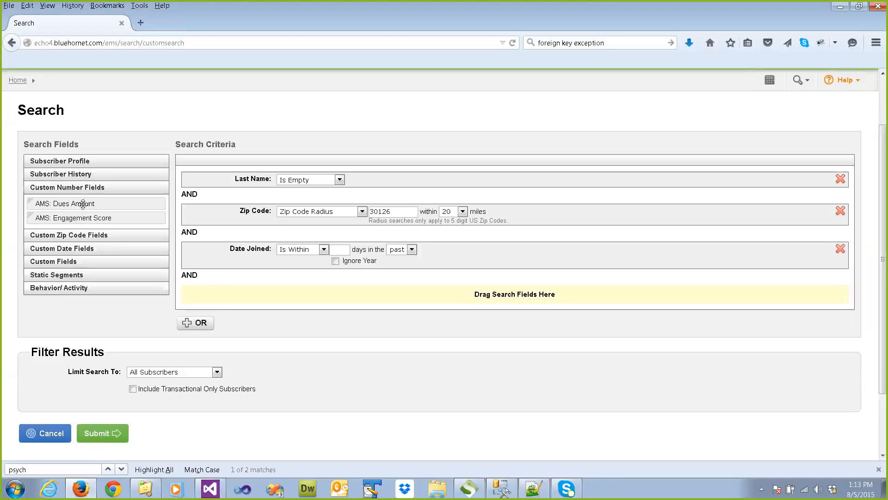
{"action": "left_click_drag", "start_coordinate": [122, 220], "coordinate": [238, 286]}
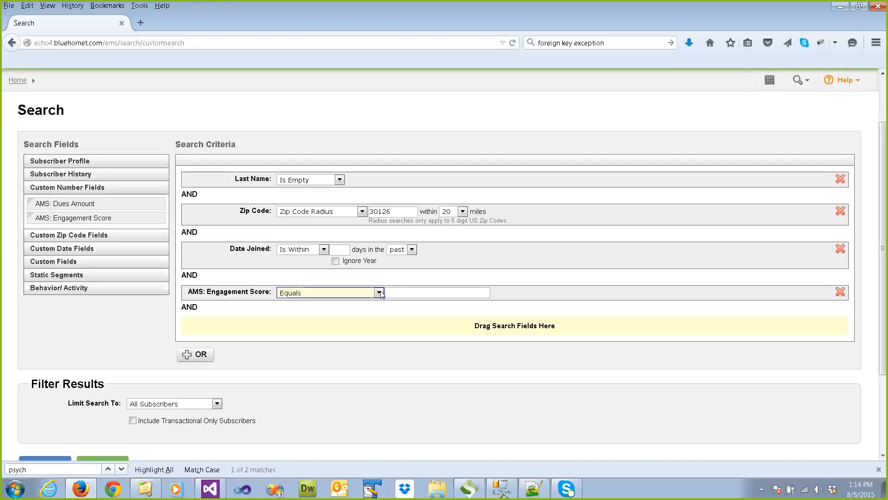
{"action": "left_click", "coordinate": [413, 294]}
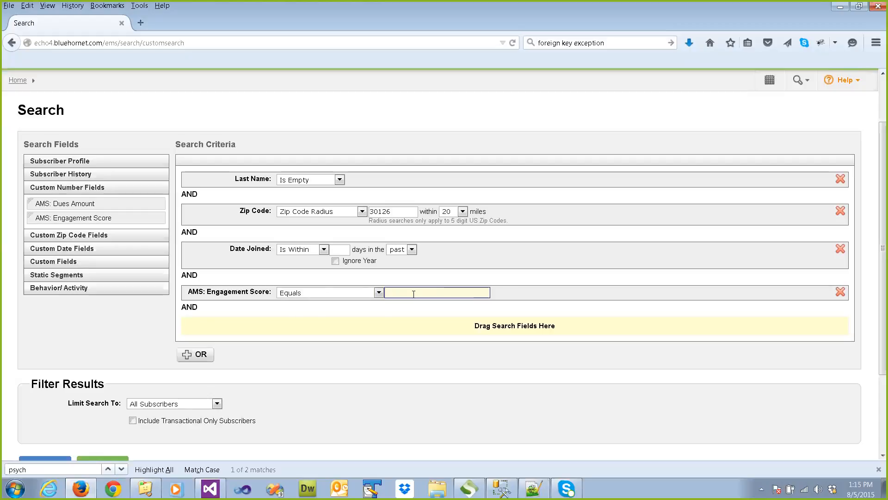
{"action": "type", "text": "20"}
Set the AMS: Engagement Score criterion to Is Greater Than 14.
{"action": "left_click", "coordinate": [378, 292]}
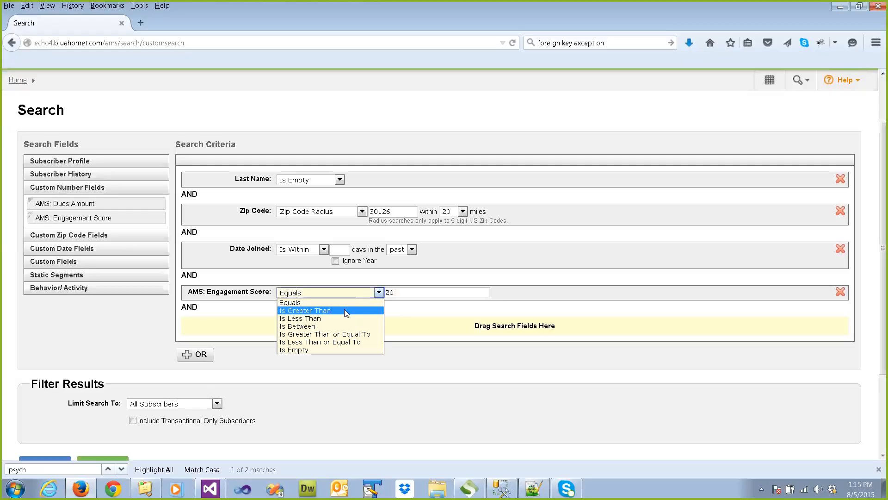
{"action": "key", "text": "Return"}
{"action": "left_click", "coordinate": [389, 292]}
{"action": "double_click", "coordinate": [389, 293]}
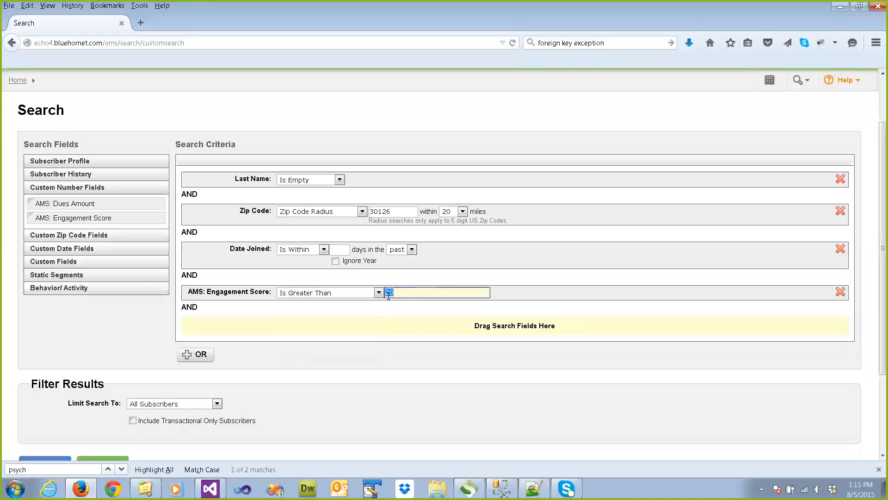
{"action": "type", "text": "14"}
Change the AMS: Engagement Score criterion to Is Less Than 5.
{"action": "left_click", "coordinate": [378, 293]}
{"action": "left_click", "coordinate": [336, 318]}
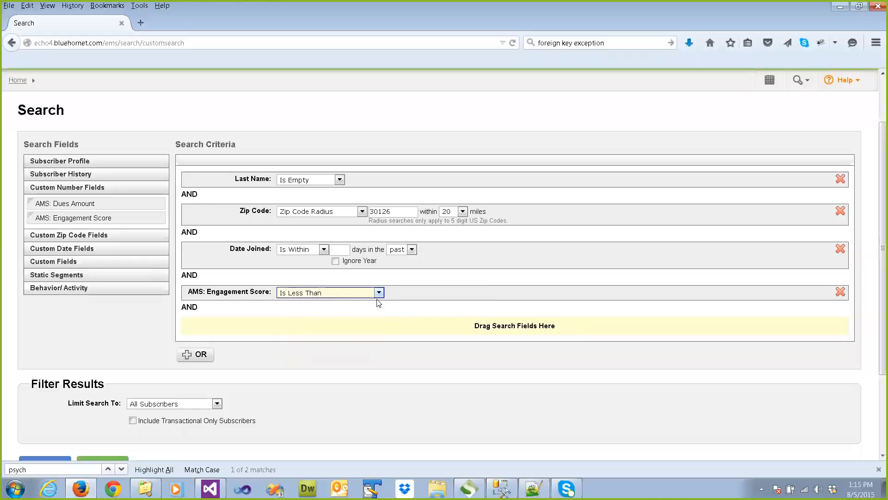
{"action": "key", "text": "Tab"}
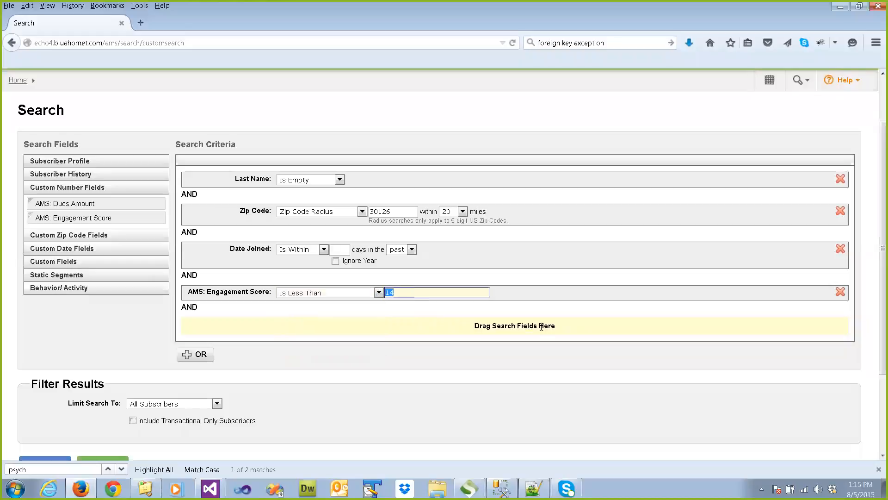
{"action": "type", "text": "5"}
Switch the AMS: Engagement Score criterion to Is Between, with the range 8 and 14.
{"action": "left_click", "coordinate": [379, 292]}
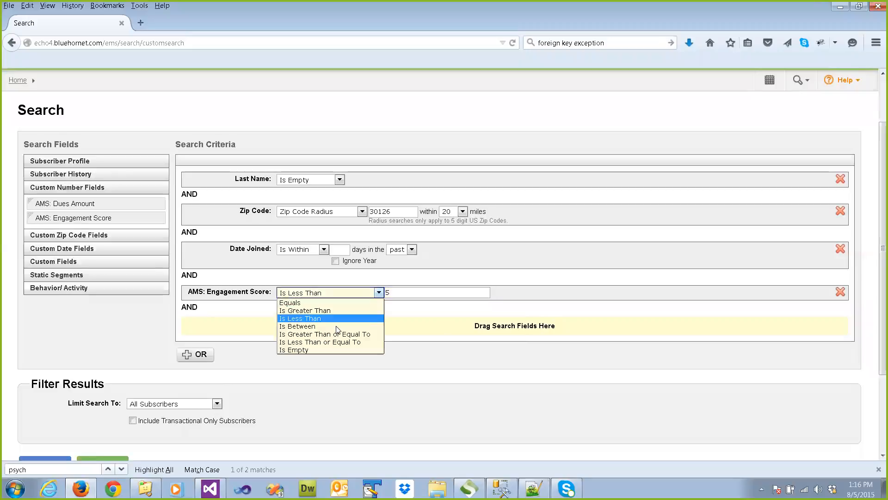
{"action": "left_click", "coordinate": [336, 327]}
{"action": "left_click", "coordinate": [456, 298]}
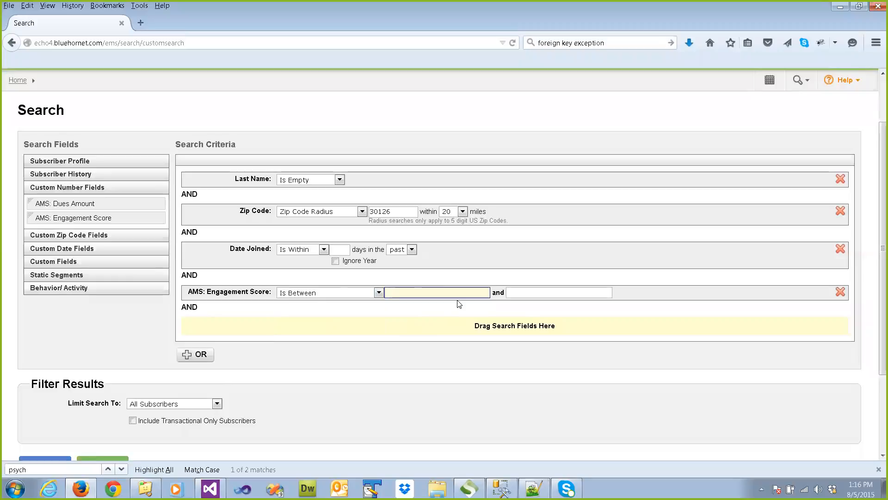
{"action": "type", "text": "8"}
{"action": "left_click", "coordinate": [524, 292]}
{"action": "type", "text": "14"}
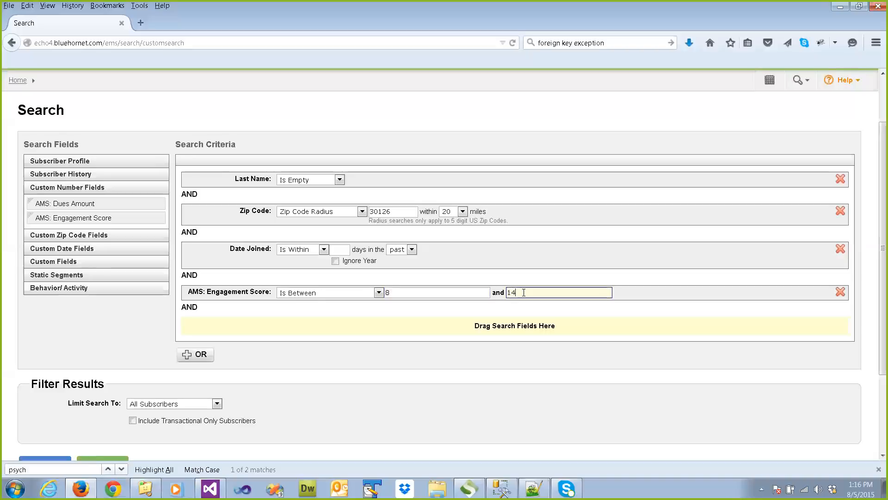
Change the AMS: Engagement Score operator to Is Greater Than or Equal To, Is Less Than or Equal To, and finally Is Empty.
{"action": "left_click", "coordinate": [379, 292]}
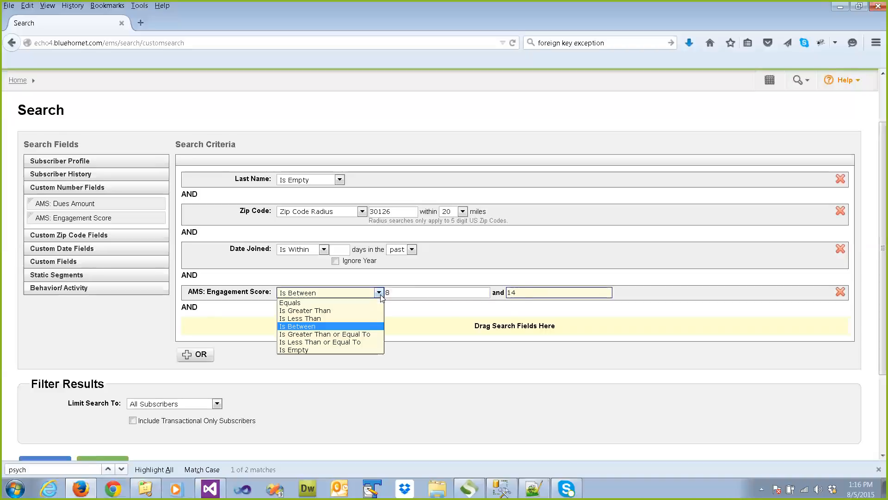
{"action": "left_click", "coordinate": [370, 333]}
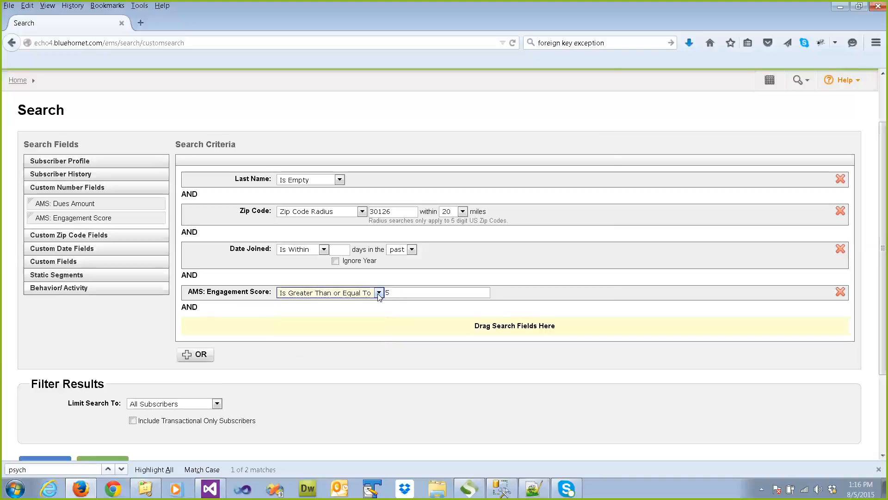
{"action": "left_click", "coordinate": [379, 292]}
{"action": "left_click", "coordinate": [335, 342]}
{"action": "left_click", "coordinate": [379, 293]}
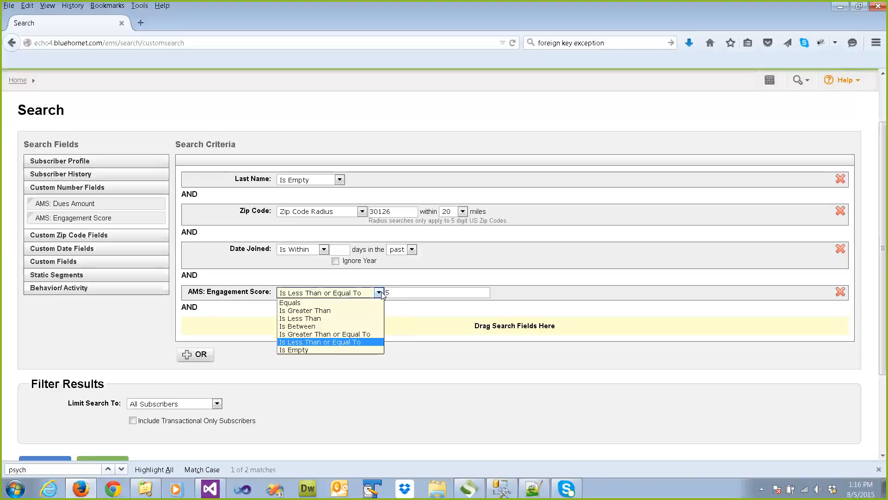
{"action": "left_click", "coordinate": [334, 350]}
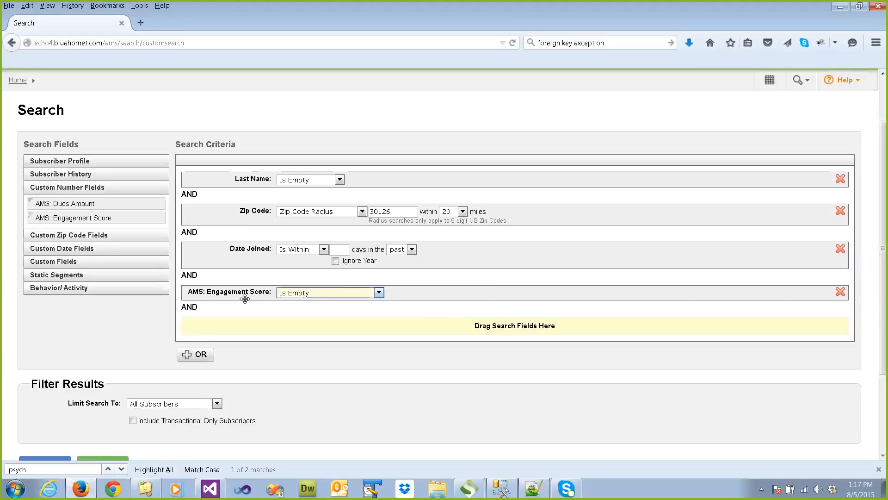
{"action": "left_click", "coordinate": [379, 293]}
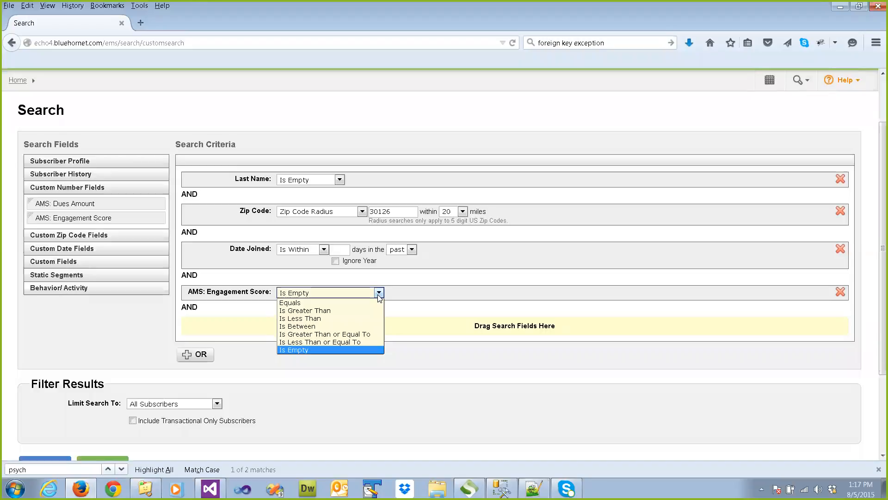
{"action": "left_click", "coordinate": [419, 313]}
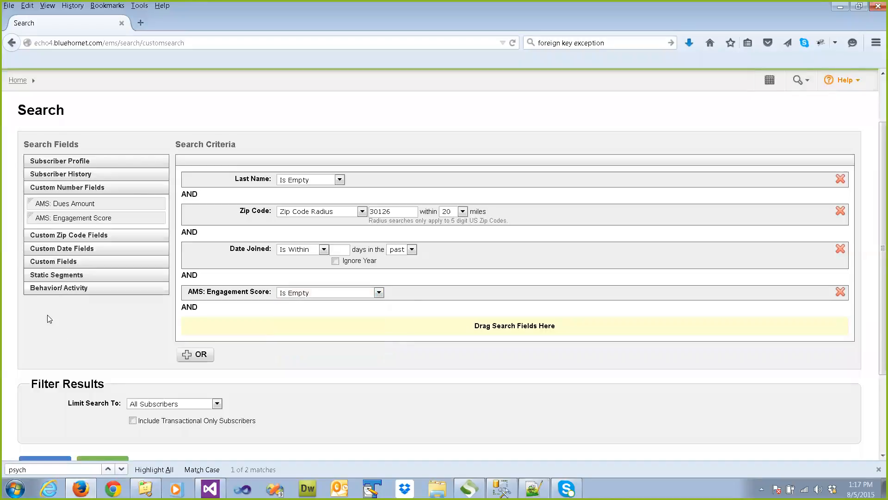
Add the custom date field AMS: Renewal Date as a fifth AND criterion with Is On 2015-08-05.
{"action": "left_click", "coordinate": [93, 249]}
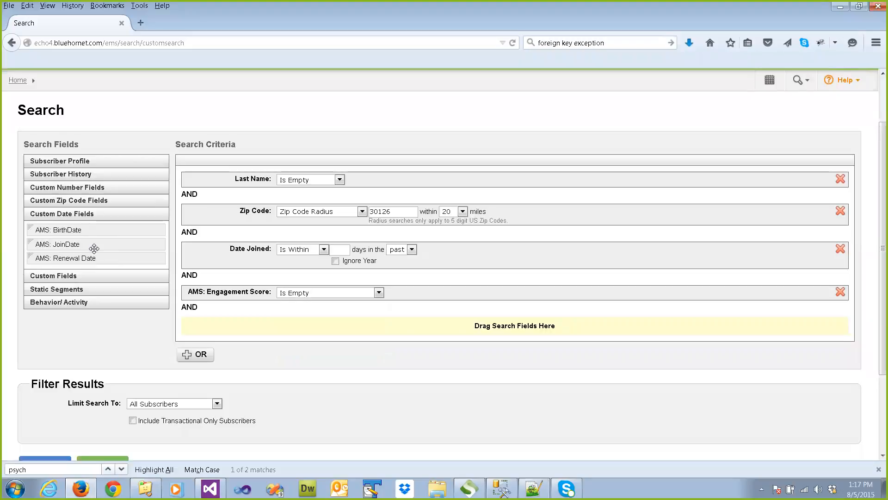
{"action": "left_click_drag", "start_coordinate": [88, 258], "coordinate": [298, 333]}
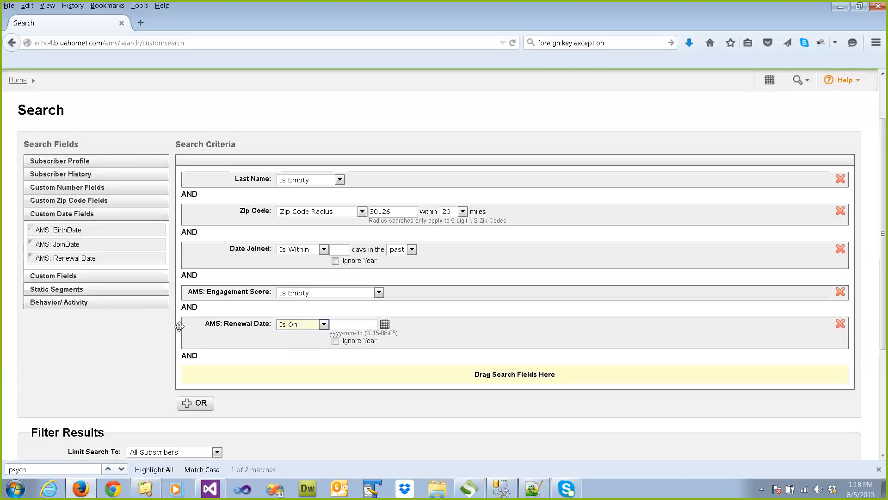
{"action": "left_click", "coordinate": [337, 324]}
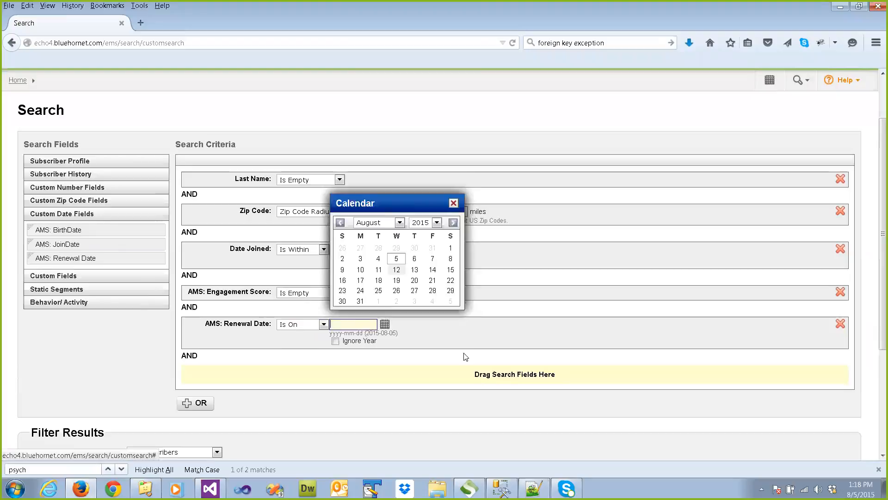
{"action": "left_click", "coordinate": [396, 258]}
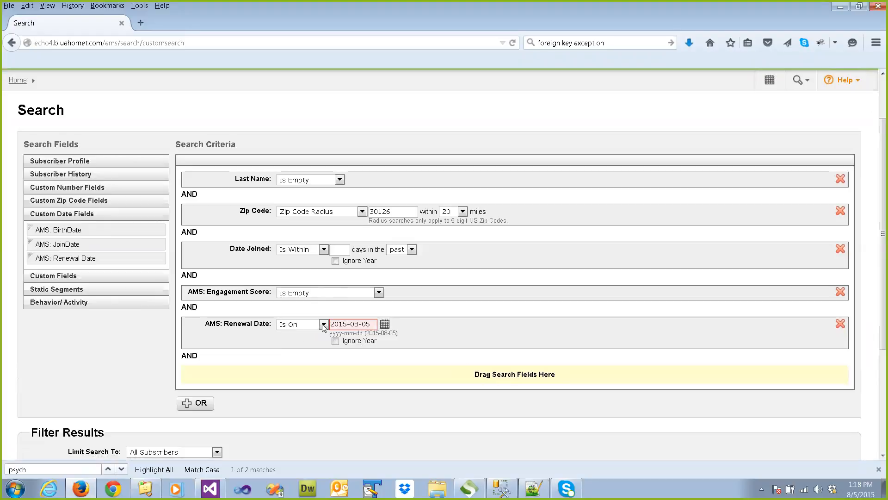
Change the AMS: Renewal Date criterion to Is Before 2015-08-05.
{"action": "left_click", "coordinate": [310, 348]}
{"action": "left_click", "coordinate": [353, 325]}
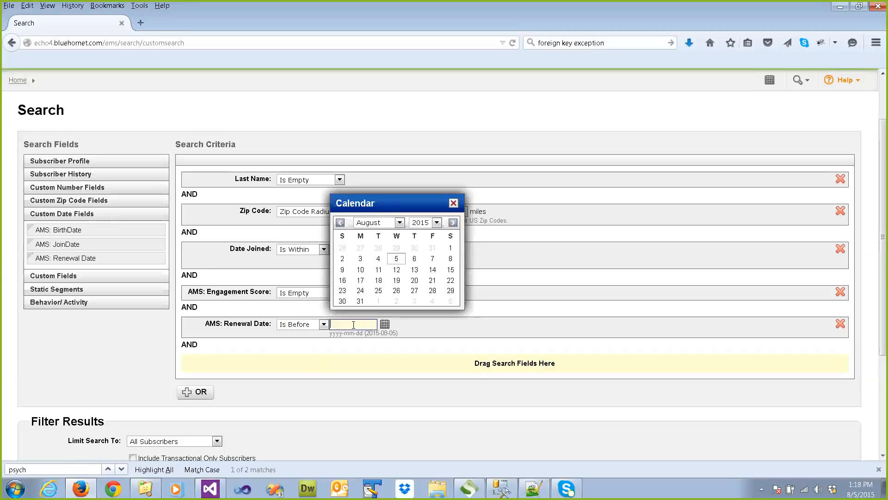
{"action": "left_click", "coordinate": [396, 258]}
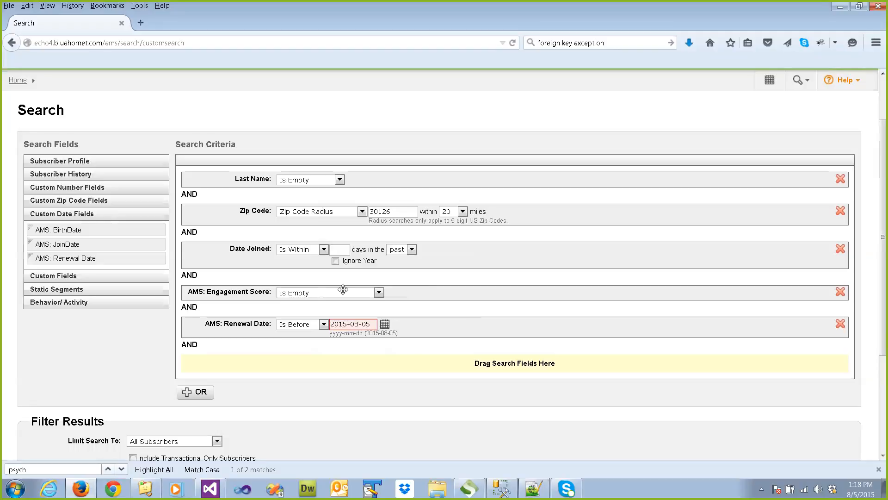
Change the AMS: Renewal Date criterion to Is After 2015-08-05.
{"action": "left_click", "coordinate": [303, 323]}
{"action": "left_click", "coordinate": [303, 351]}
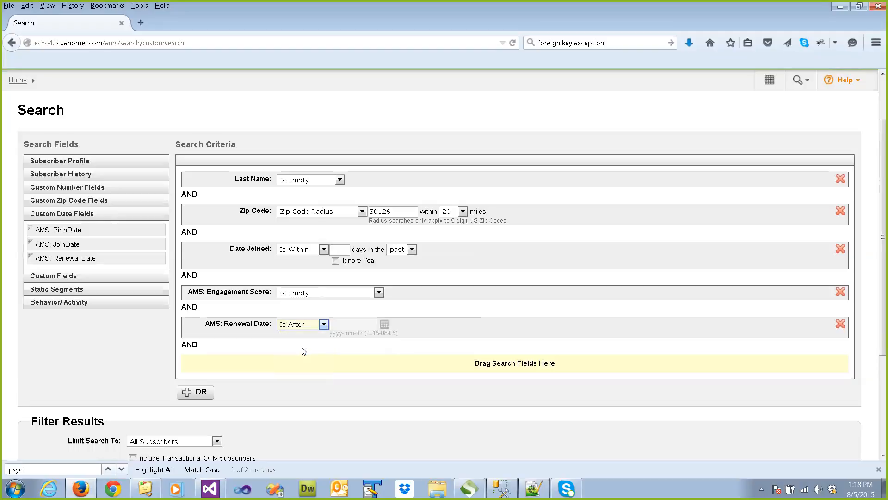
{"action": "left_click", "coordinate": [336, 324]}
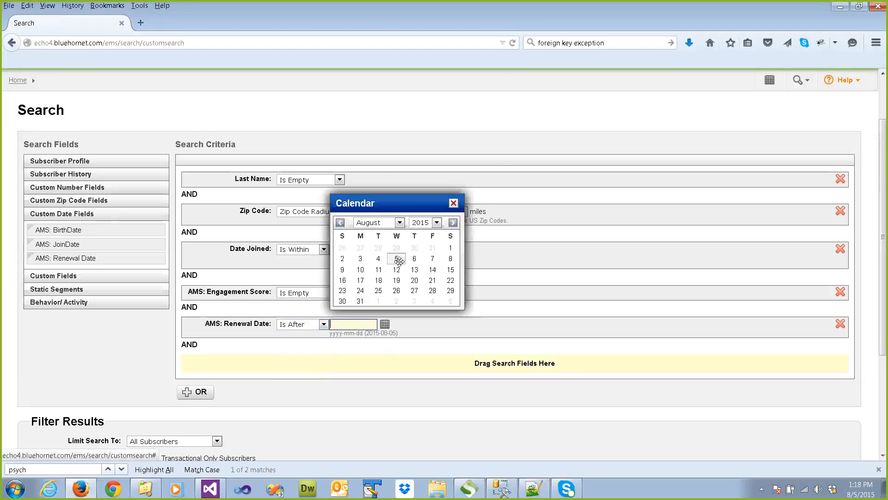
{"action": "left_click", "coordinate": [396, 261]}
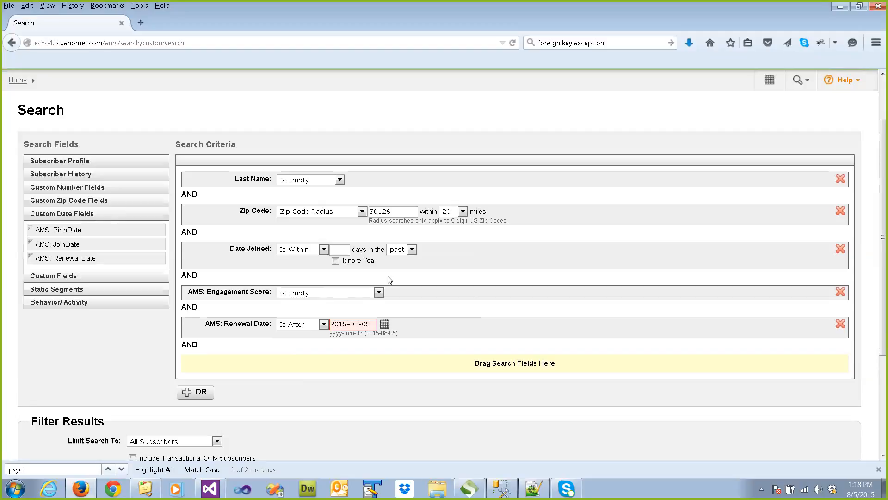
Switch the AMS: Renewal Date criterion to Is Between 2015-08-01 and 2015-08-31, ignoring the year.
{"action": "left_click", "coordinate": [324, 324]}
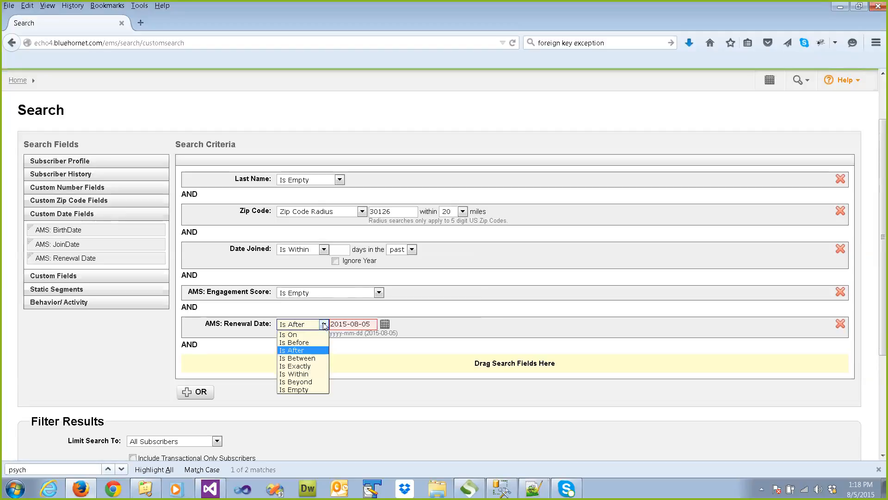
{"action": "left_click", "coordinate": [307, 358]}
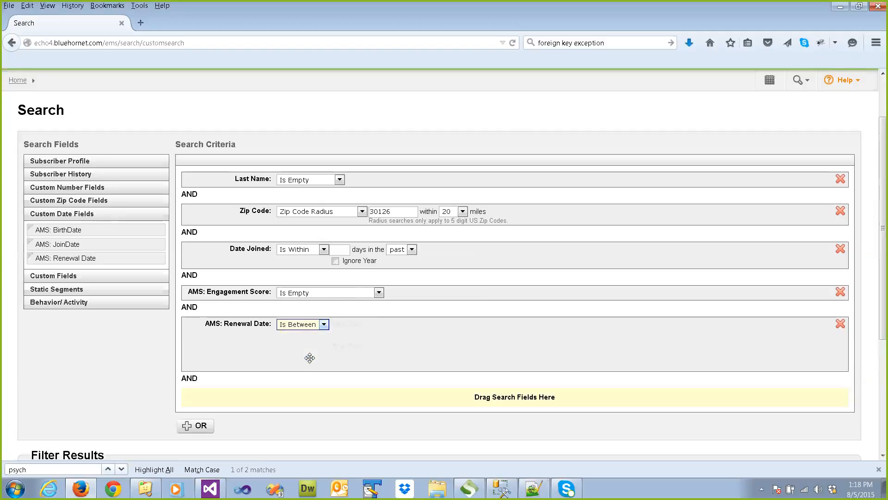
{"action": "left_click", "coordinate": [390, 325]}
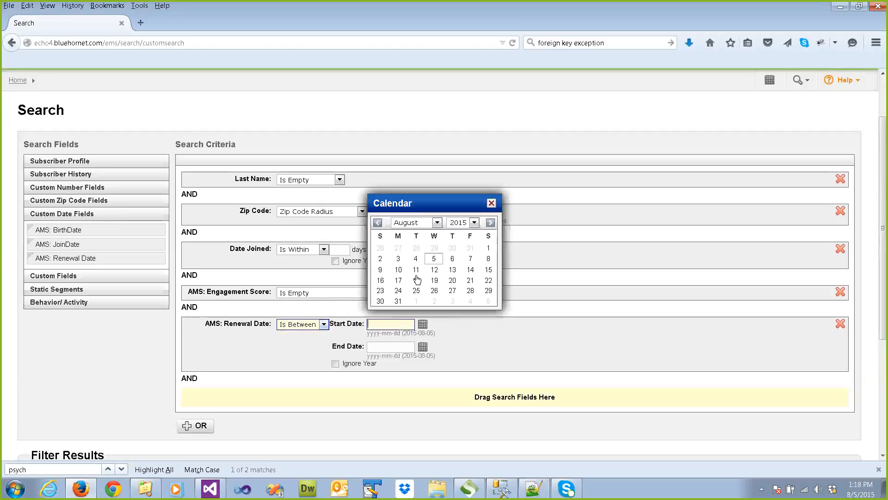
{"action": "left_click", "coordinate": [488, 250]}
{"action": "left_click", "coordinate": [391, 346]}
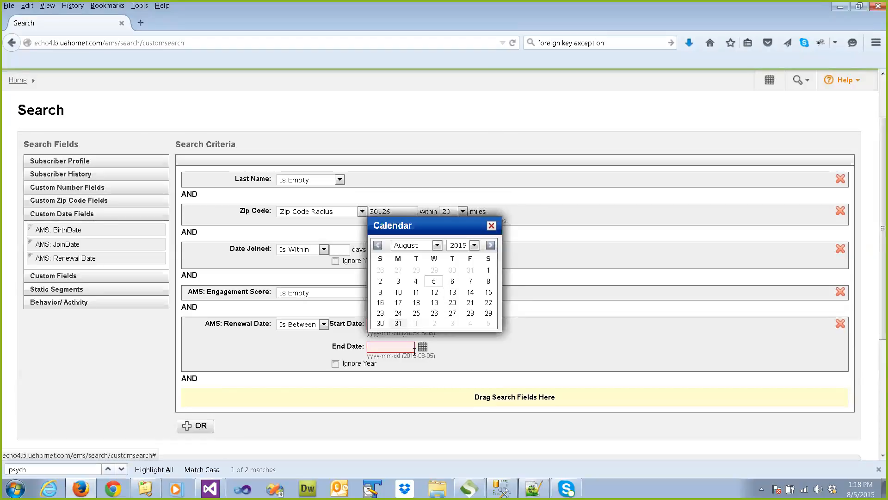
{"action": "left_click", "coordinate": [398, 323]}
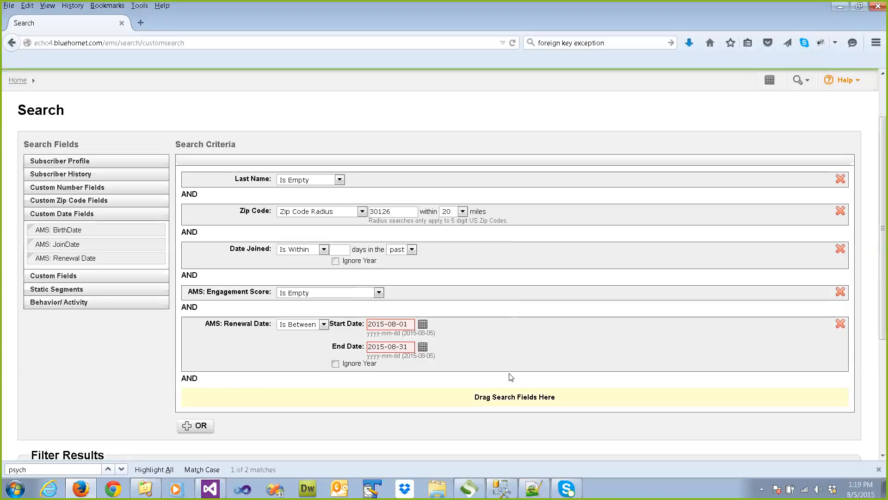
{"action": "left_click", "coordinate": [335, 364]}
Switch the AMS: Renewal Date criterion to Is Exactly, trying 1 day and then 0 days in the past, ignoring the year.
{"action": "left_click", "coordinate": [323, 323]}
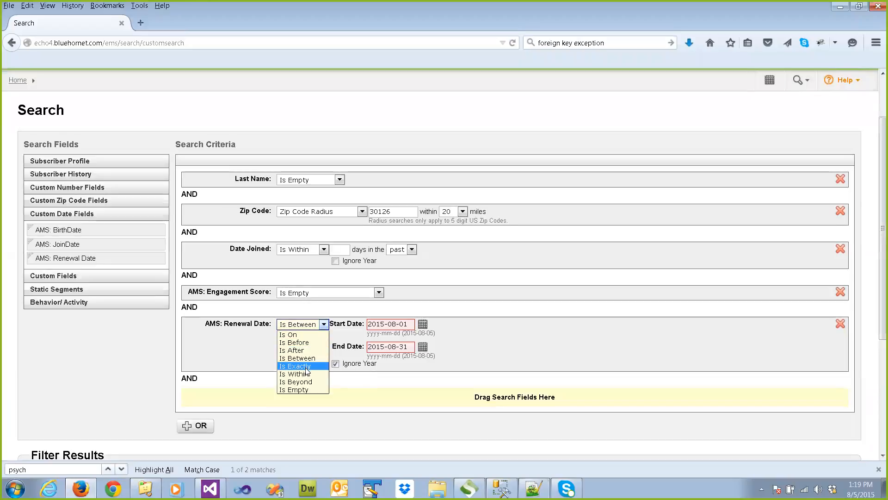
{"action": "left_click", "coordinate": [306, 368]}
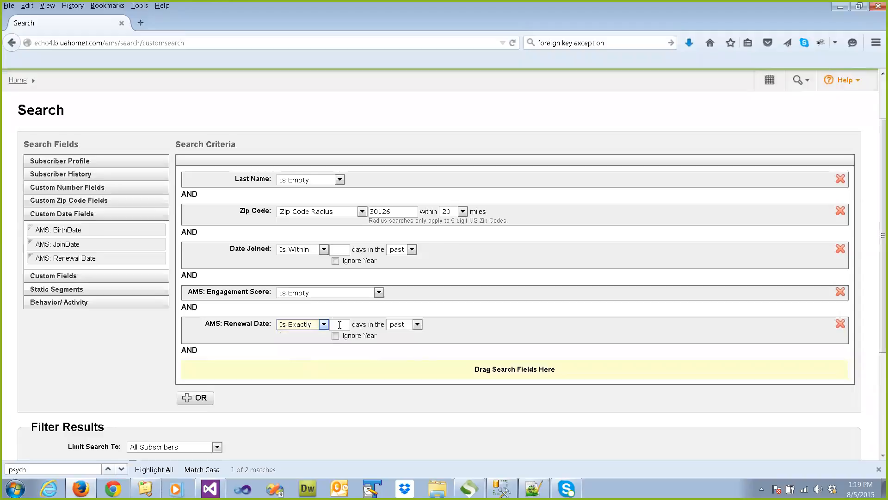
{"action": "left_click", "coordinate": [418, 324]}
{"action": "left_click", "coordinate": [466, 328]}
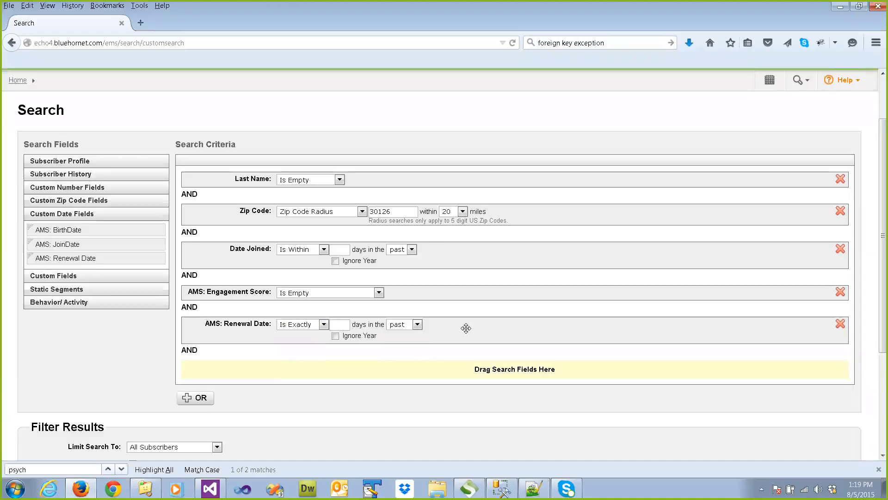
{"action": "left_click", "coordinate": [345, 326]}
{"action": "type", "text": "1"}
{"action": "left_click", "coordinate": [344, 347]}
{"action": "double_click", "coordinate": [345, 329]}
{"action": "type", "text": "0"}
{"action": "left_click", "coordinate": [338, 336]}
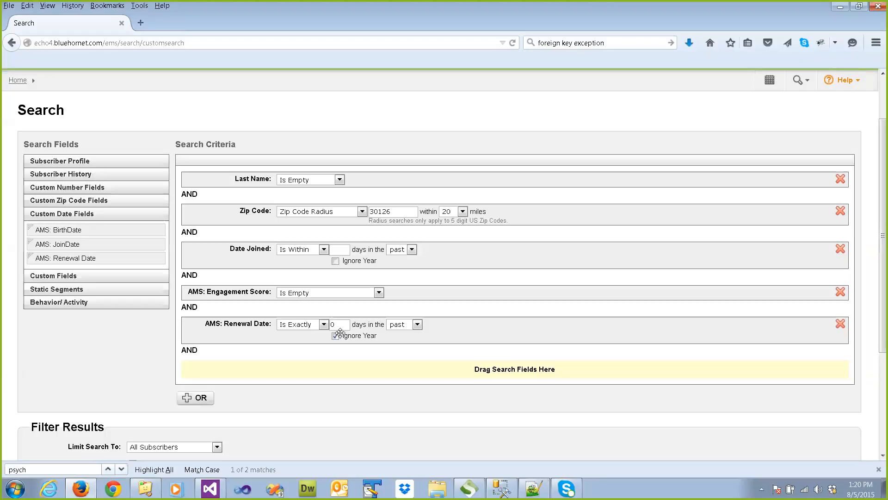
Set the AMS: Renewal Date criterion to exactly 1 day in the future, ignoring the year.
{"action": "double_click", "coordinate": [332, 324]}
{"action": "type", "text": "1"}
{"action": "left_click", "coordinate": [337, 339]}
{"action": "left_click", "coordinate": [403, 324]}
{"action": "left_click", "coordinate": [399, 343]}
{"action": "double_click", "coordinate": [332, 325]}
{"action": "left_click", "coordinate": [336, 337]}
Try 30, 360 and 60 days for the AMS: Renewal Date criterion, and finally set it to 90 days in the past.
{"action": "double_click", "coordinate": [336, 326]}
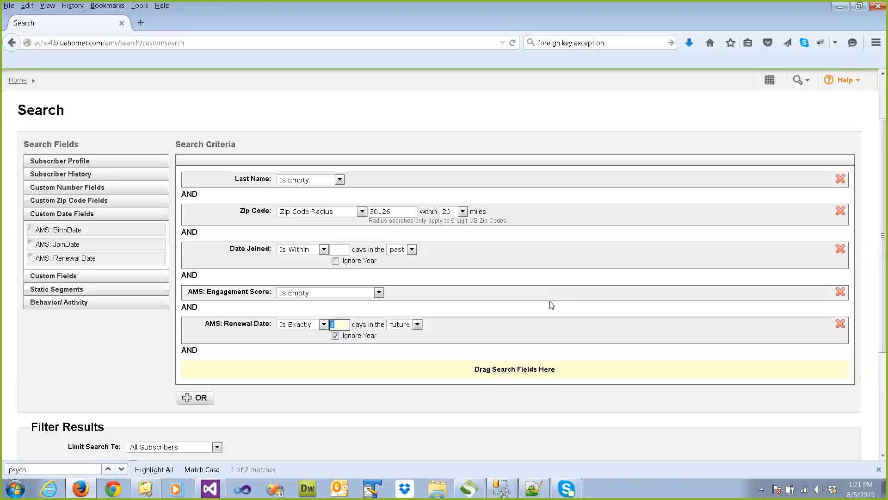
{"action": "type", "text": "30"}
{"action": "double_click", "coordinate": [332, 323]}
{"action": "type", "text": "360"}
{"action": "double_click", "coordinate": [330, 324]}
{"action": "type", "text": "60"}
{"action": "type", "text": "90"}
{"action": "left_click", "coordinate": [418, 333]}
Add the custom fields AMS: Gender and AMS: Job Function as further AND criteria.
{"action": "left_click", "coordinate": [131, 278]}
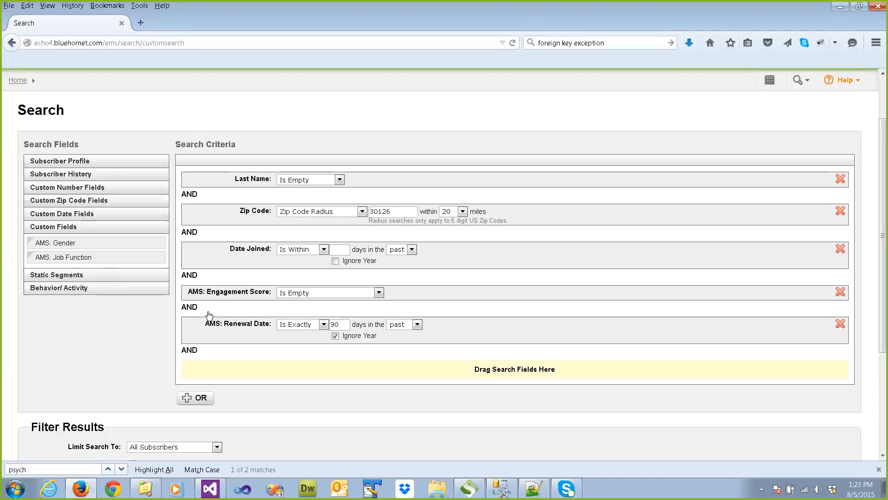
{"action": "left_click_drag", "start_coordinate": [249, 371], "coordinate": [240, 374]}
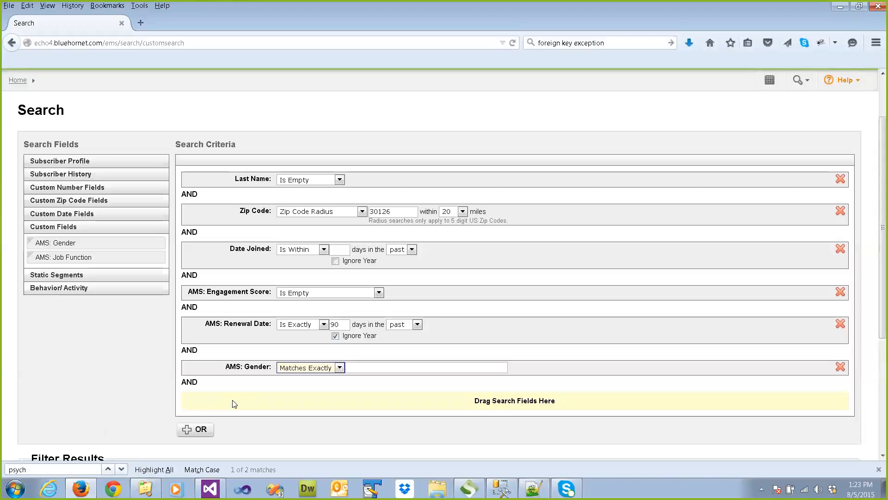
{"action": "left_click_drag", "start_coordinate": [78, 262], "coordinate": [242, 421]}
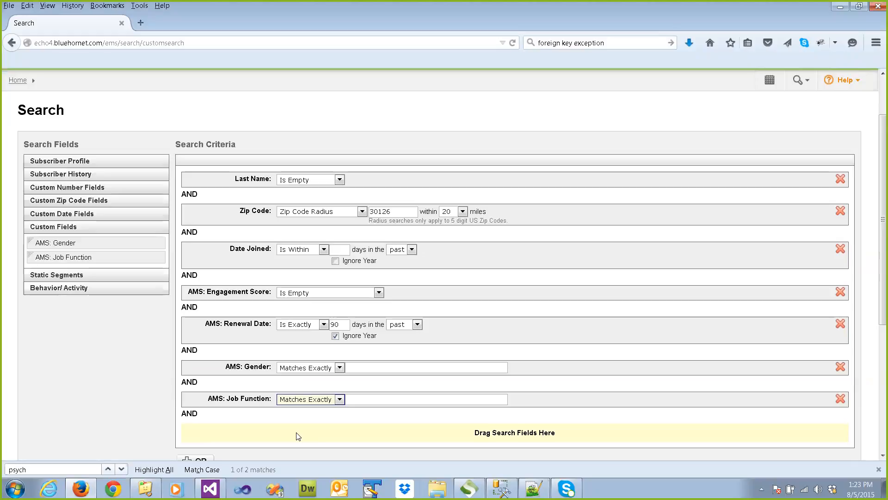
Remove all criteria from the search, from Last Name through AMS: Job Function.
{"action": "left_click", "coordinate": [841, 180]}
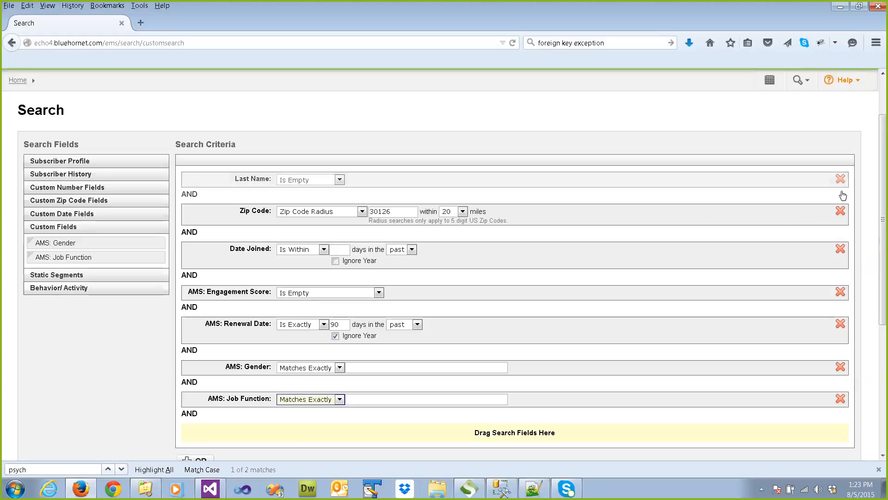
{"action": "left_click", "coordinate": [841, 210]}
{"action": "left_click", "coordinate": [842, 180]}
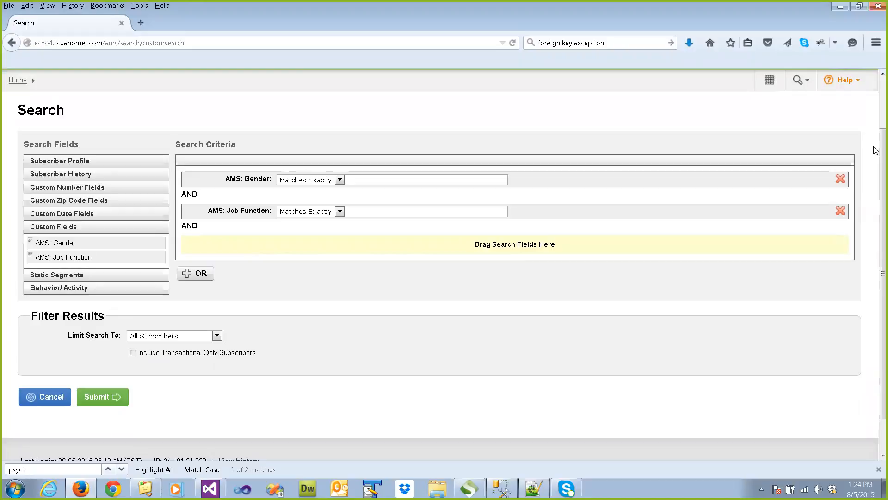
{"action": "left_click", "coordinate": [840, 179]}
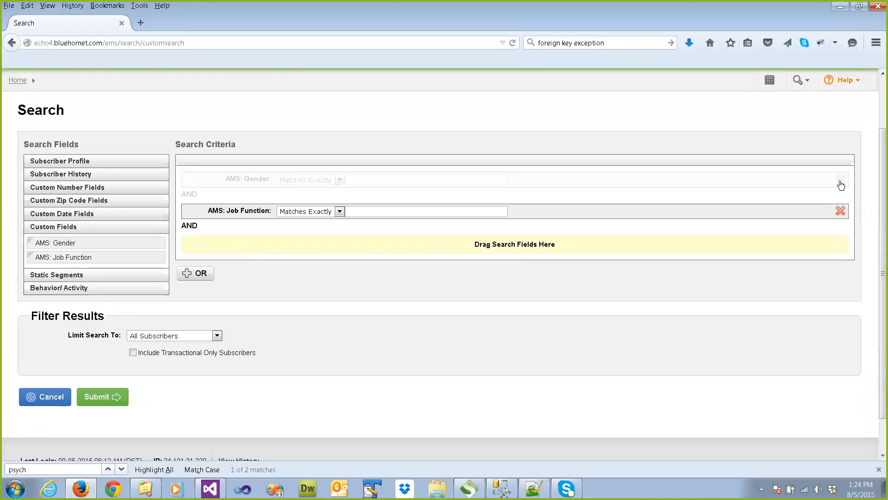
Add an Include Segments criterion for the Tax Committee static segment and set its operator to Not In Any.
{"action": "left_click", "coordinate": [78, 275]}
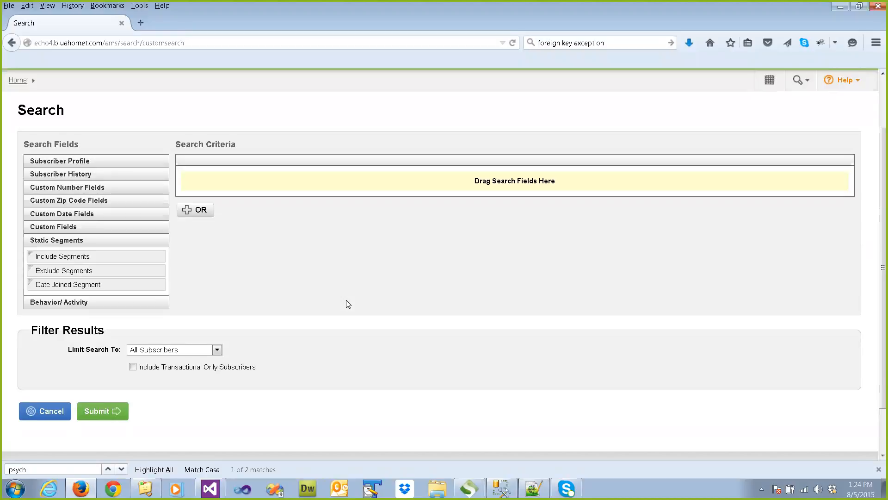
{"action": "left_click_drag", "start_coordinate": [96, 264], "coordinate": [315, 200]}
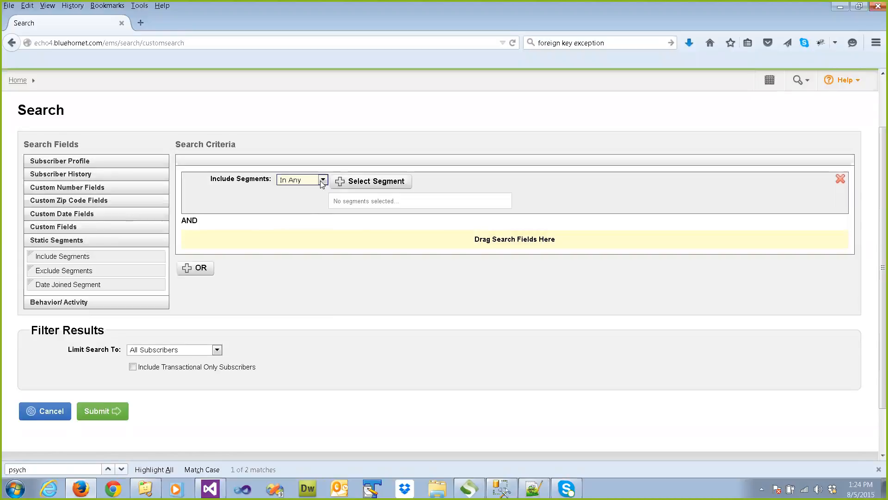
{"action": "left_click", "coordinate": [322, 180]}
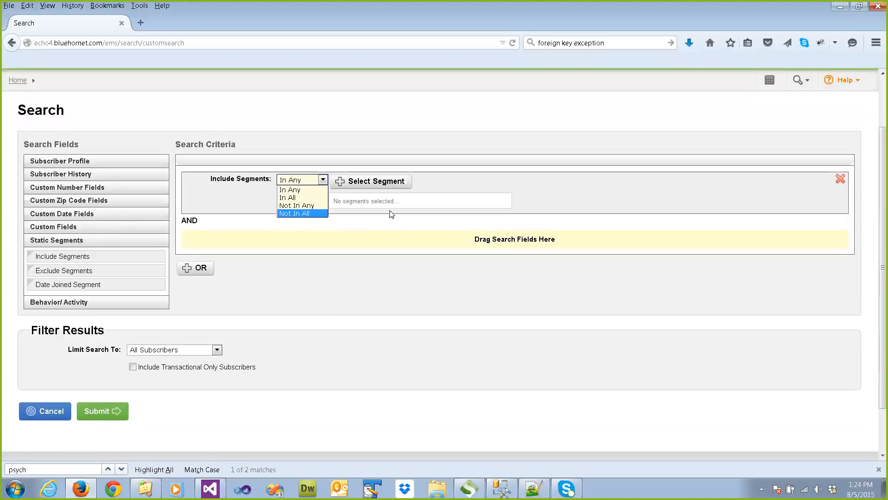
{"action": "left_click", "coordinate": [444, 192]}
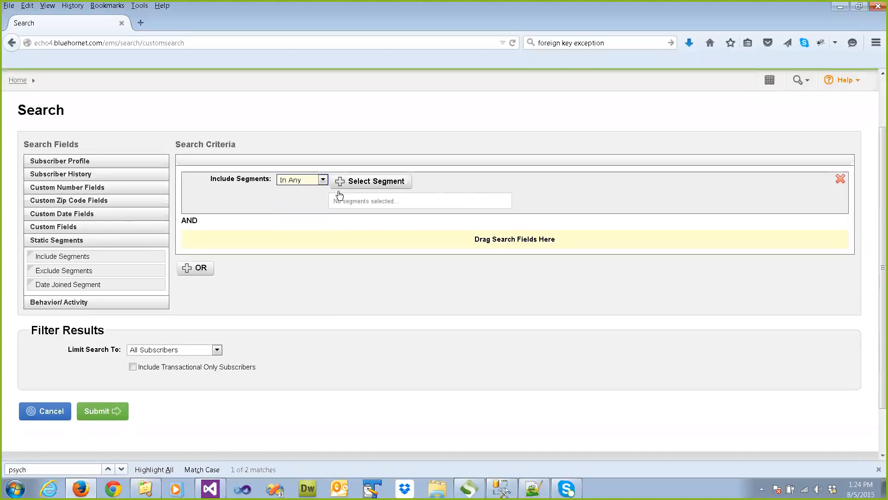
{"action": "left_click", "coordinate": [339, 190]}
{"action": "left_click", "coordinate": [367, 185]}
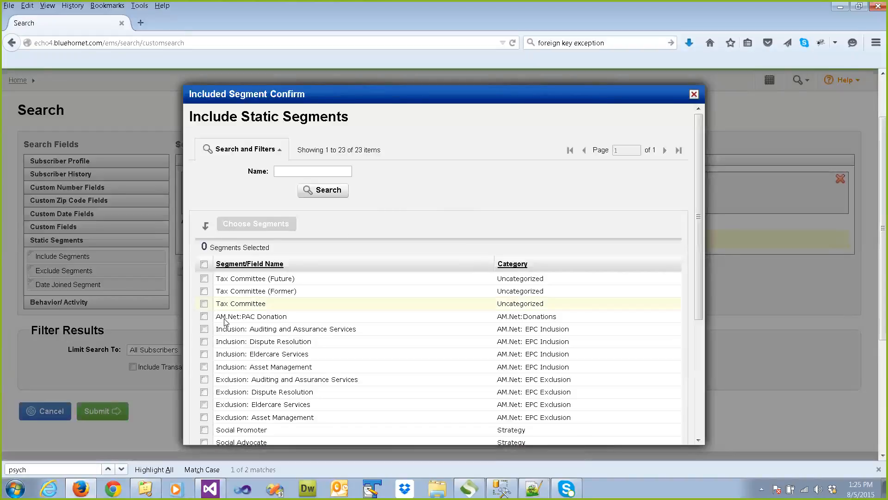
{"action": "left_click", "coordinate": [363, 301]}
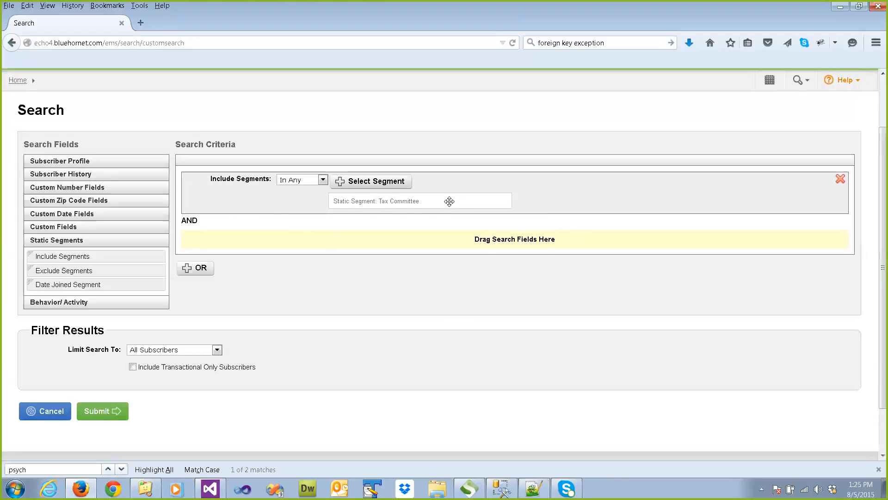
{"action": "left_click", "coordinate": [323, 181]}
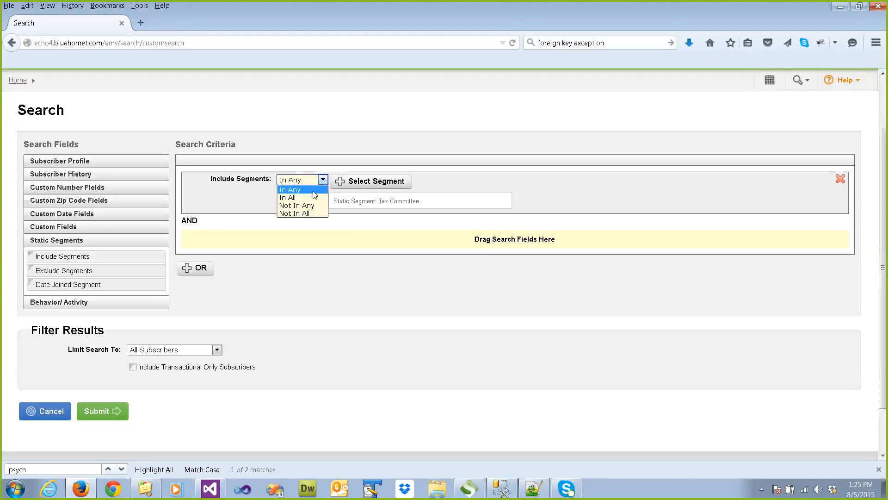
{"action": "left_click", "coordinate": [293, 206]}
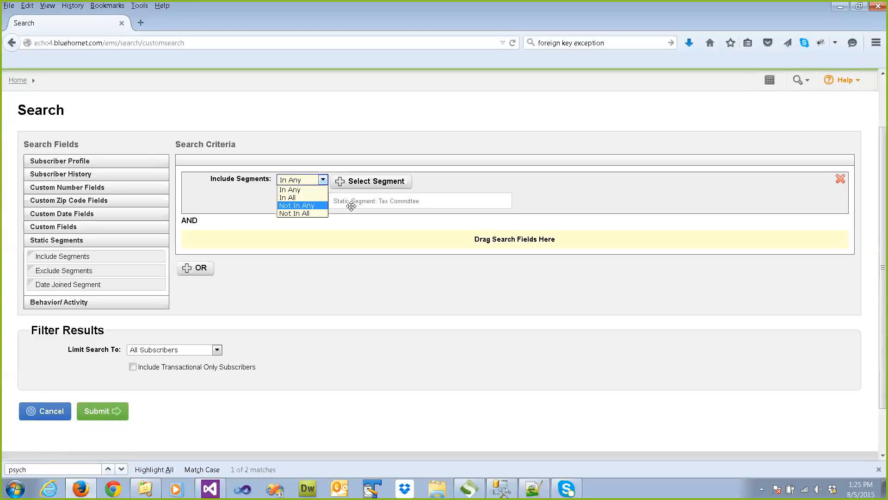
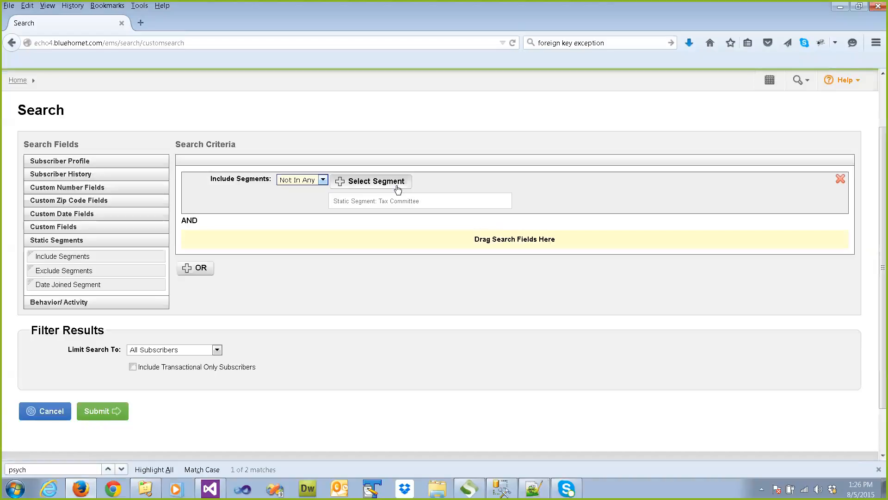
Add a Date Joined Segment criterion with Is On 2015-01-01.
{"action": "left_click_drag", "start_coordinate": [68, 284], "coordinate": [381, 223]}
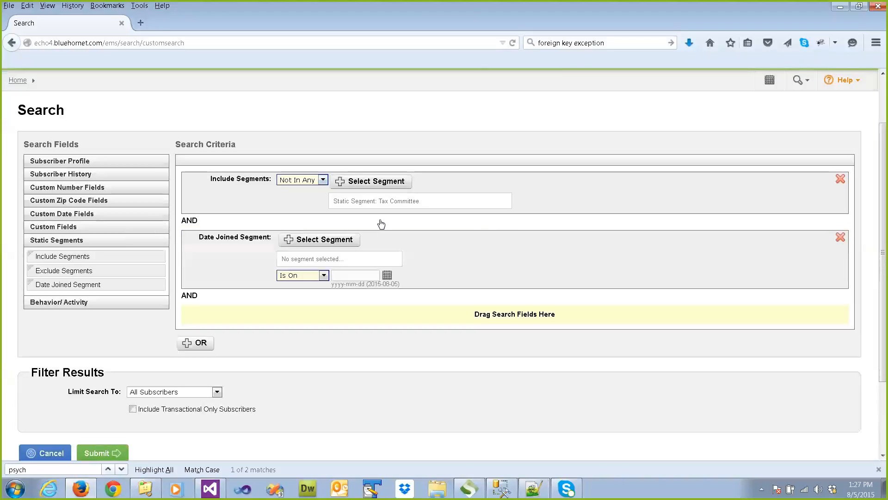
{"action": "left_click", "coordinate": [355, 275]}
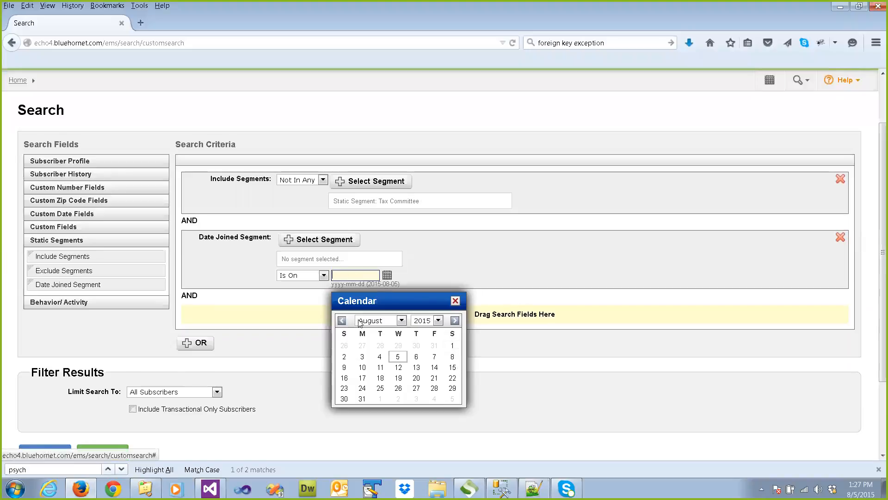
{"action": "left_click", "coordinate": [343, 321]}
{"action": "left_click", "coordinate": [343, 321]}
{"action": "left_click", "coordinate": [343, 321]}
{"action": "left_click", "coordinate": [344, 321]}
{"action": "left_click", "coordinate": [344, 321]}
{"action": "left_click", "coordinate": [344, 321]}
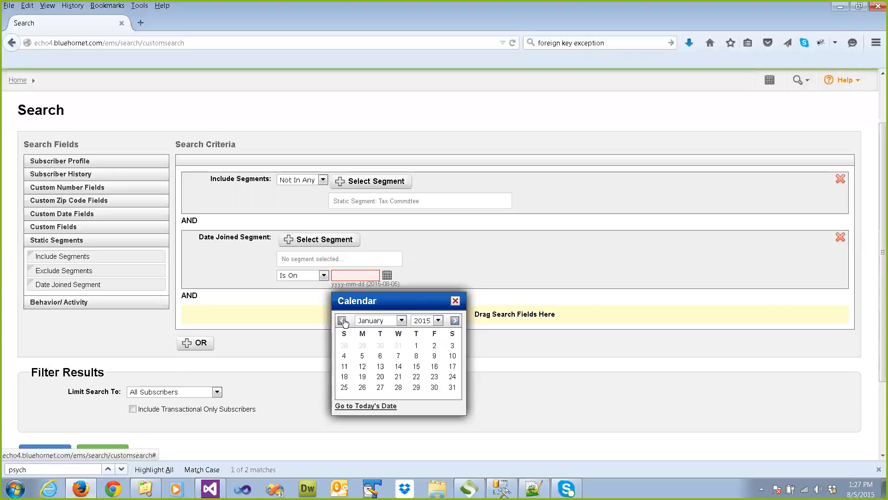
{"action": "left_click", "coordinate": [344, 322]}
{"action": "left_click", "coordinate": [455, 321]}
{"action": "left_click", "coordinate": [416, 346]}
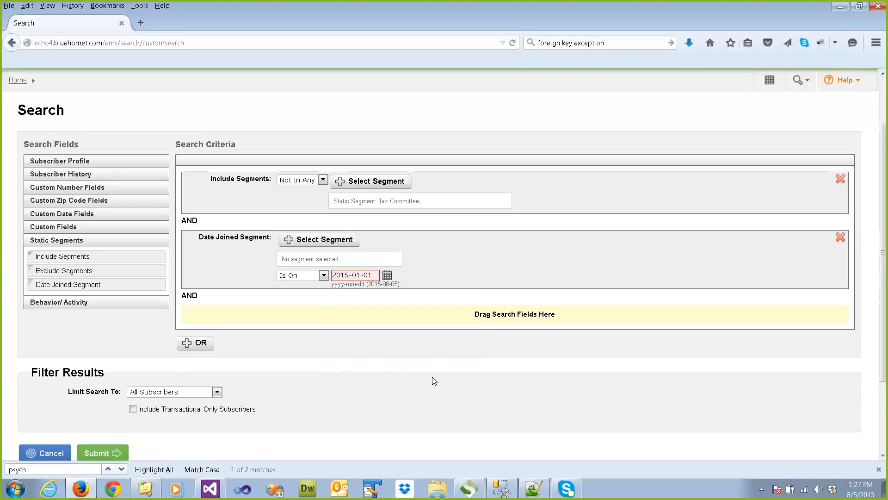
Show the Behavior/Activity search fields and remove the Include Segments and Date Joined Segment criteria.
{"action": "left_click", "coordinate": [145, 306]}
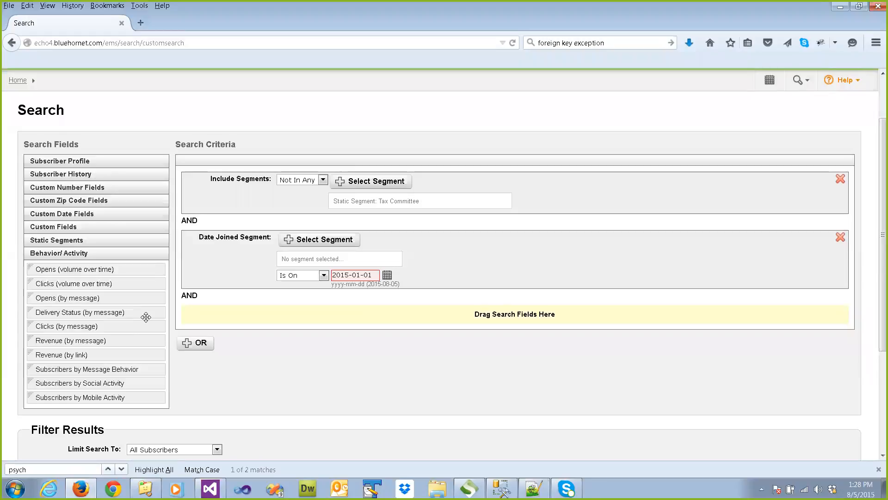
{"action": "left_click", "coordinate": [839, 180]}
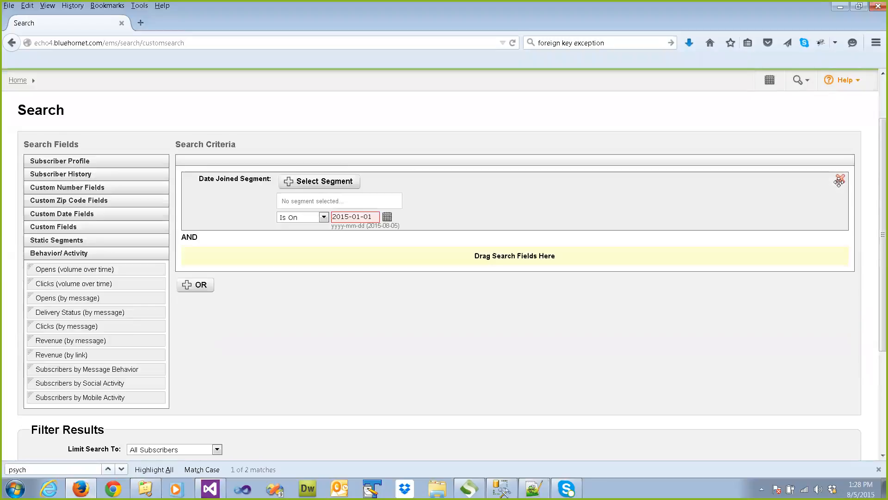
{"action": "left_click", "coordinate": [840, 180]}
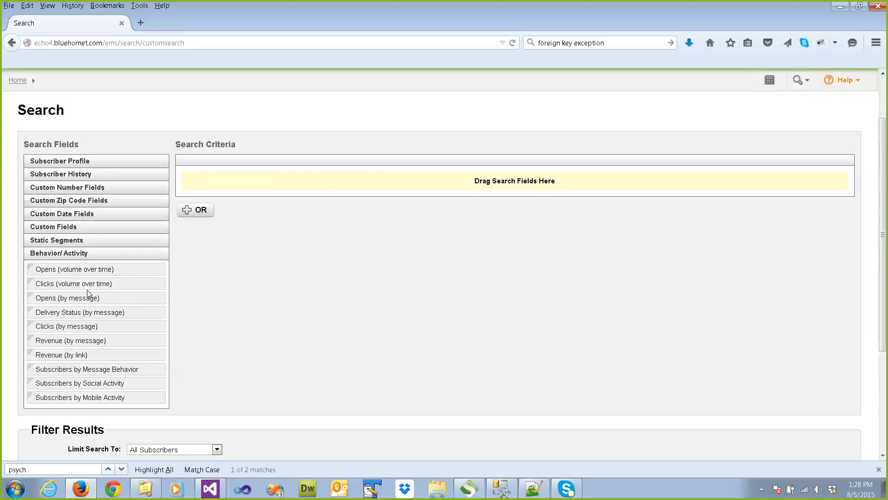
Add an Opens (volume over time) criterion for subscribers who have not opened at least 1 email in the past 60 days.
{"action": "left_click_drag", "start_coordinate": [96, 269], "coordinate": [296, 191]}
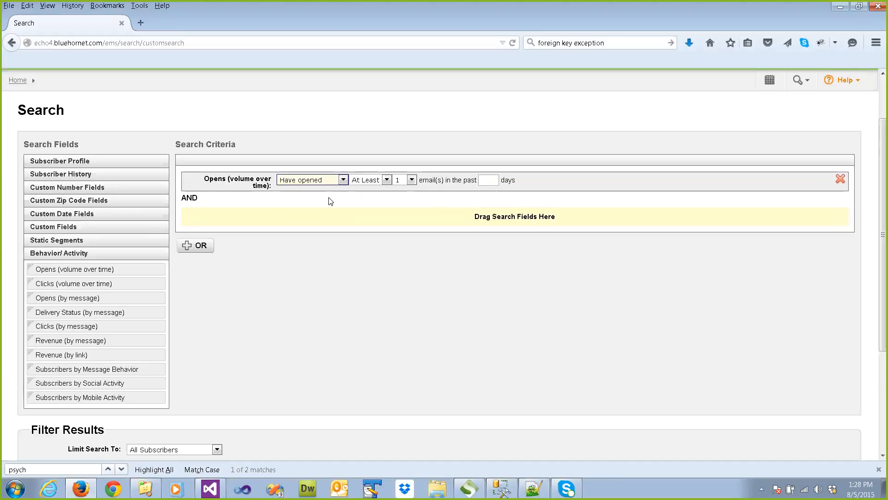
{"action": "left_click", "coordinate": [494, 180]}
{"action": "type", "text": "60"}
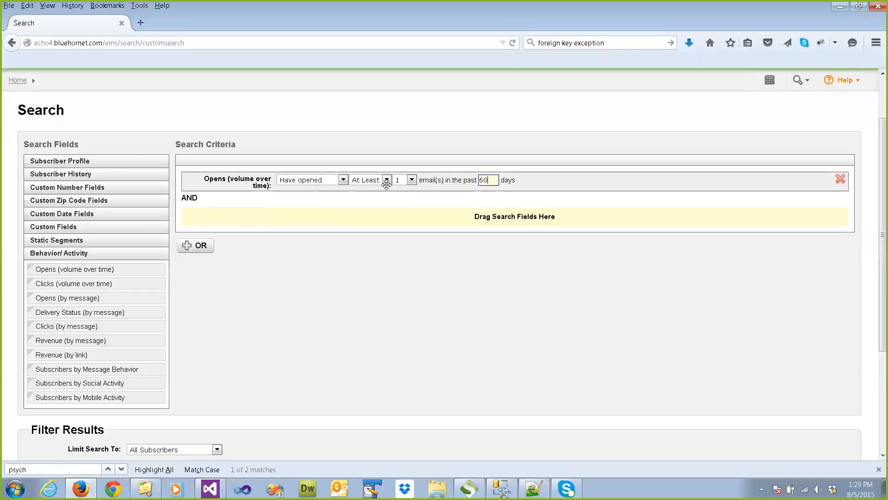
{"action": "left_click", "coordinate": [343, 180]}
{"action": "left_click", "coordinate": [333, 198]}
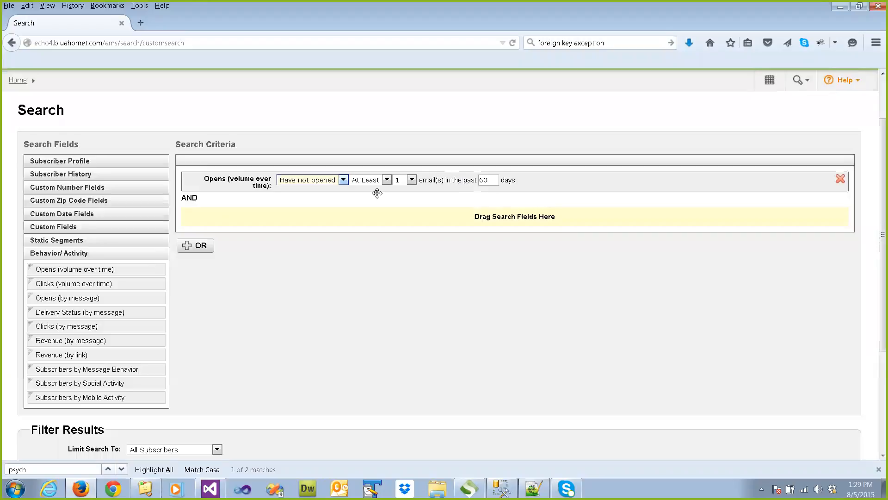
Add a Clicks (volume over time) criterion for subscribers who have clicked at least 1 link(s) in the past 30 days.
{"action": "left_click_drag", "start_coordinate": [121, 284], "coordinate": [282, 213]}
{"action": "left_click", "coordinate": [282, 214]}
{"action": "left_click", "coordinate": [421, 247]}
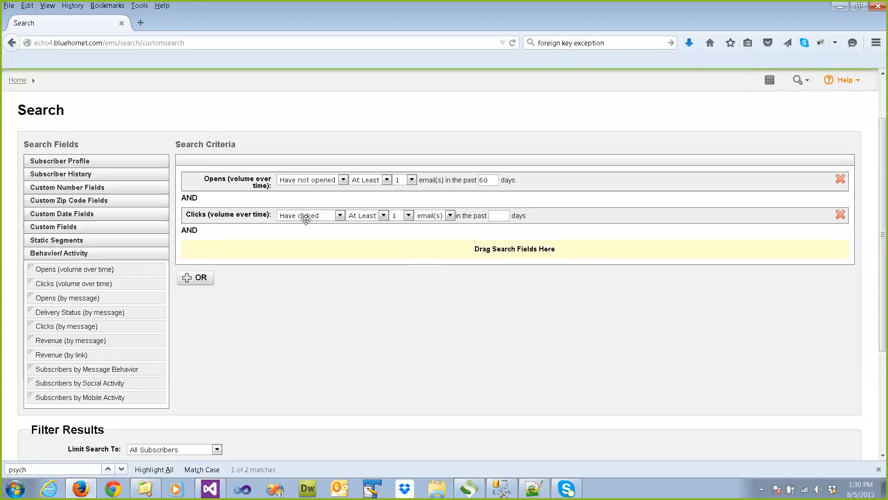
{"action": "left_click", "coordinate": [504, 216]}
{"action": "type", "text": "30"}
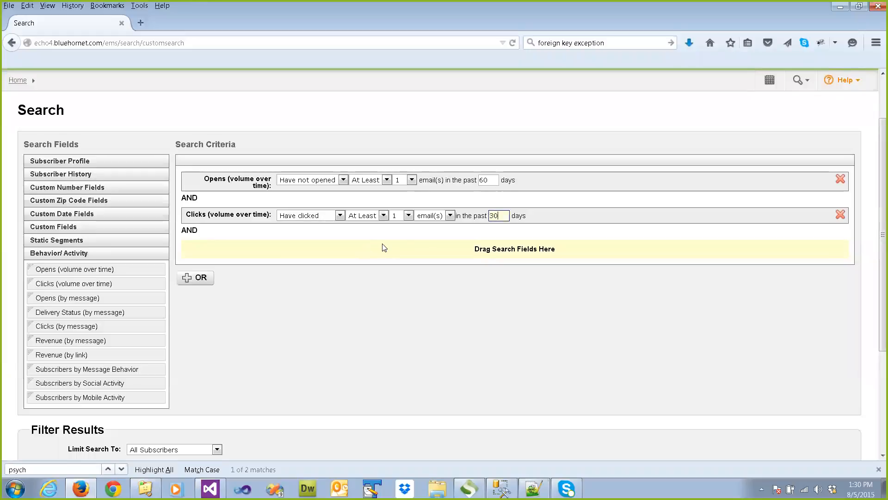
{"action": "left_click", "coordinate": [451, 215]}
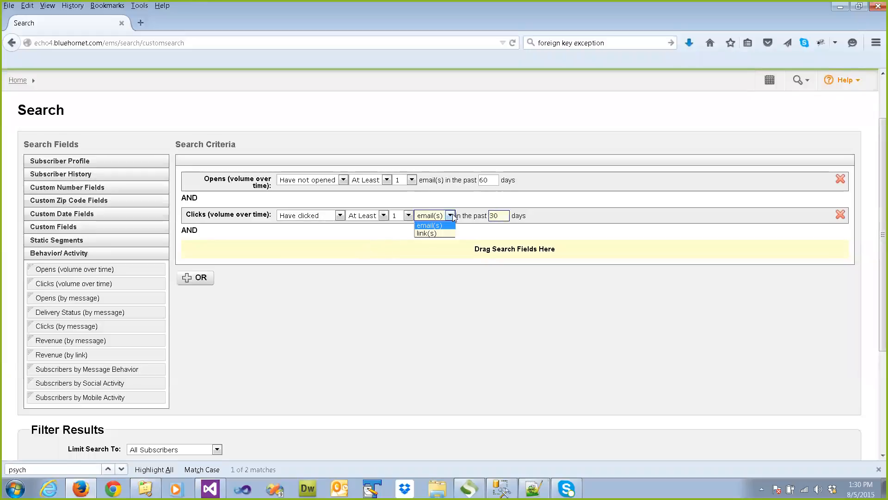
{"action": "left_click", "coordinate": [429, 232]}
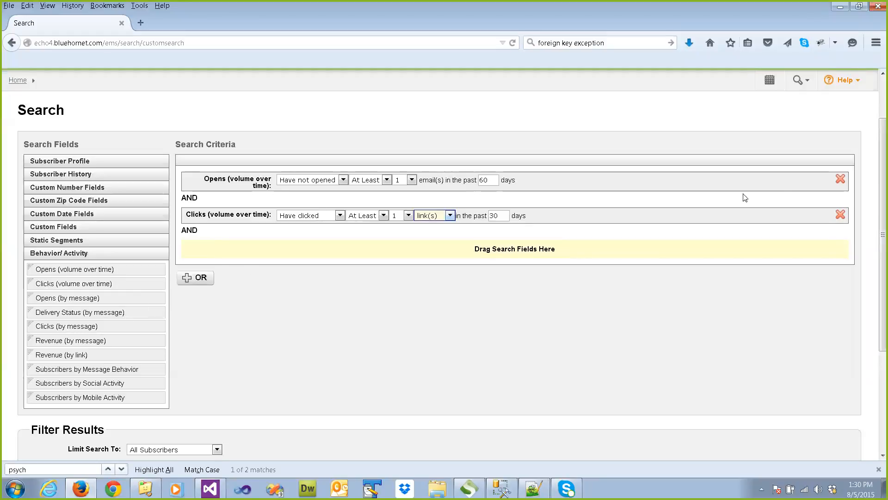
{"action": "left_click", "coordinate": [693, 254]}
Add the Clicks (by message), Opens (by message) and Revenue (by message) criteria to the search.
{"action": "left_click_drag", "start_coordinate": [112, 321], "coordinate": [316, 279]}
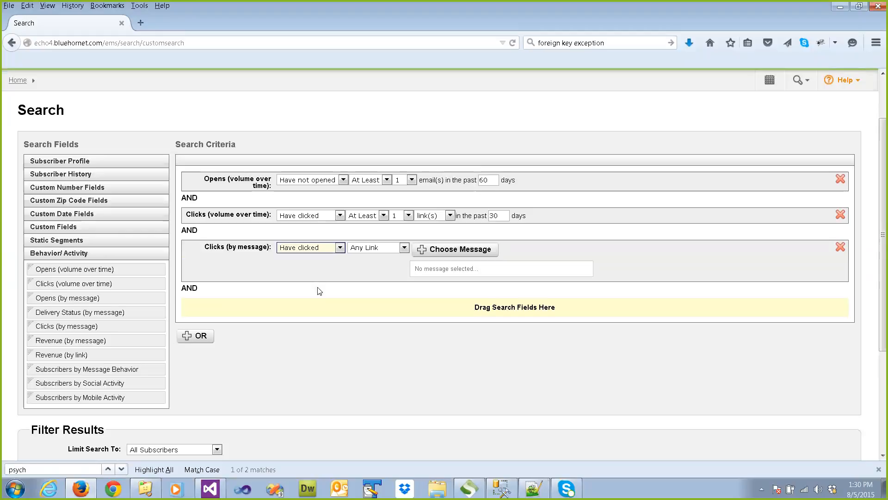
{"action": "left_click_drag", "start_coordinate": [99, 298], "coordinate": [269, 308]}
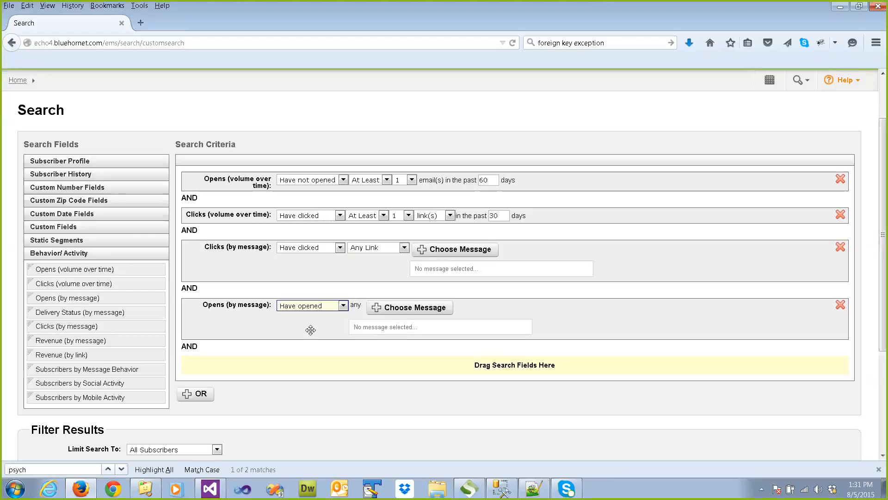
{"action": "left_click_drag", "start_coordinate": [93, 343], "coordinate": [284, 373]}
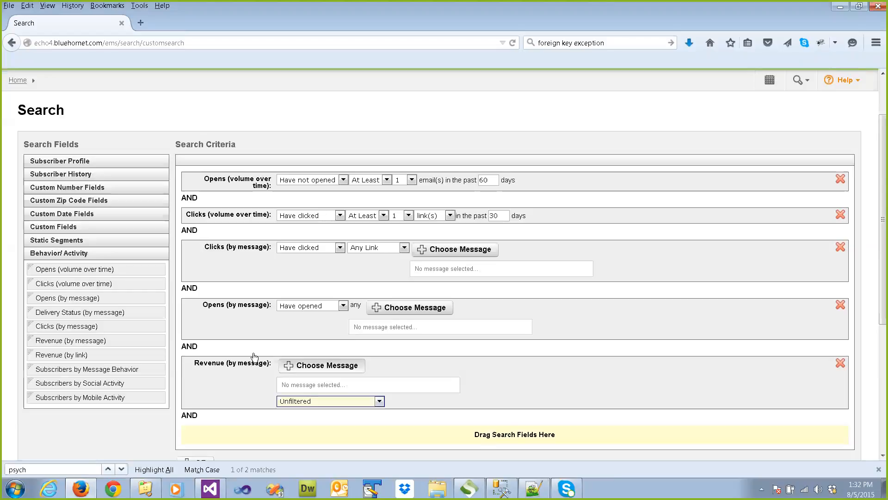
{"action": "left_click_drag", "start_coordinate": [99, 370], "coordinate": [124, 367]}
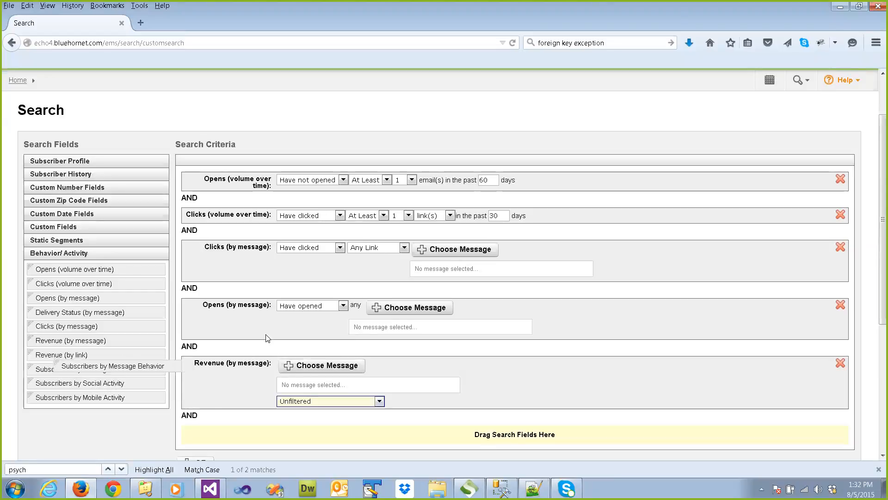
Remove the opens, clicks and revenue criteria from the search.
{"action": "left_click", "coordinate": [840, 180]}
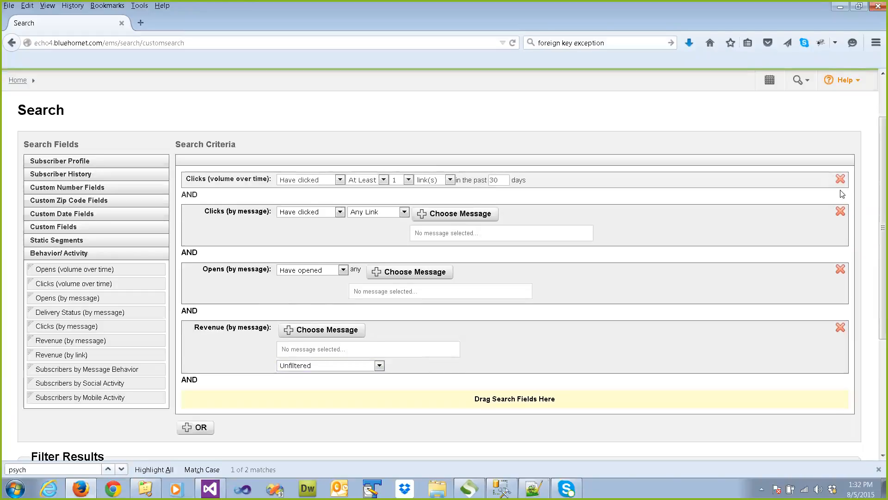
{"action": "left_click", "coordinate": [841, 180]}
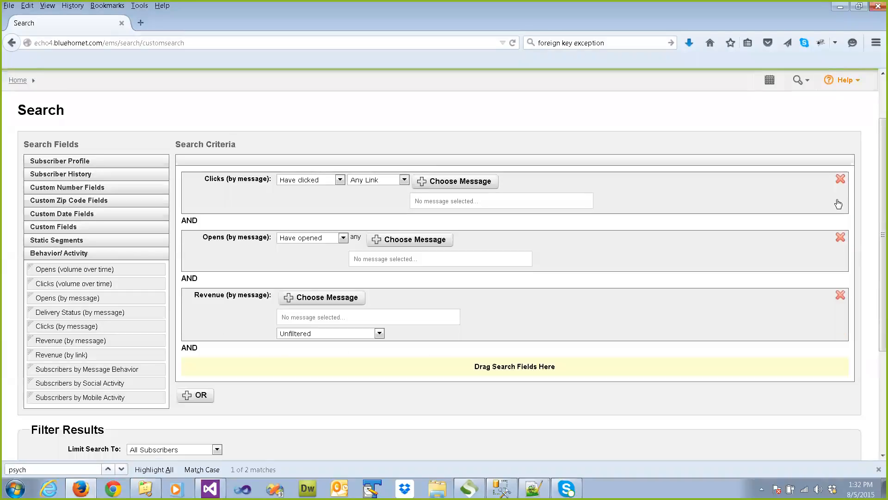
{"action": "left_click", "coordinate": [840, 180]}
{"action": "left_click", "coordinate": [841, 180]}
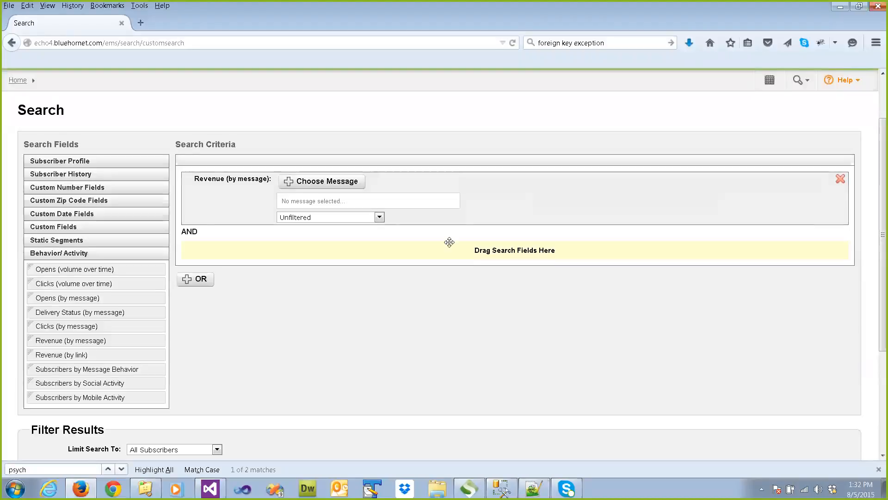
Add a Subscribers by Message Behavior criterion with Sent Specific Message, behavioral filter Bounced and timeframe Exactly.
{"action": "left_click_drag", "start_coordinate": [79, 368], "coordinate": [260, 182]}
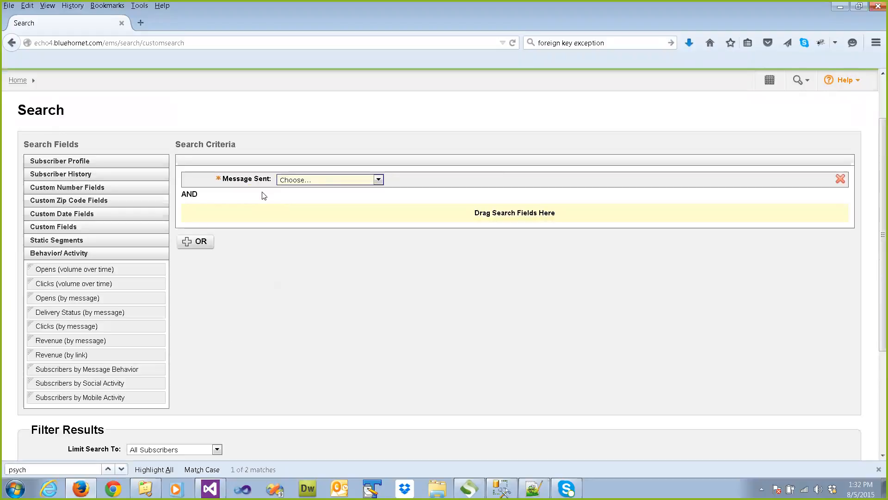
{"action": "left_click", "coordinate": [377, 180]}
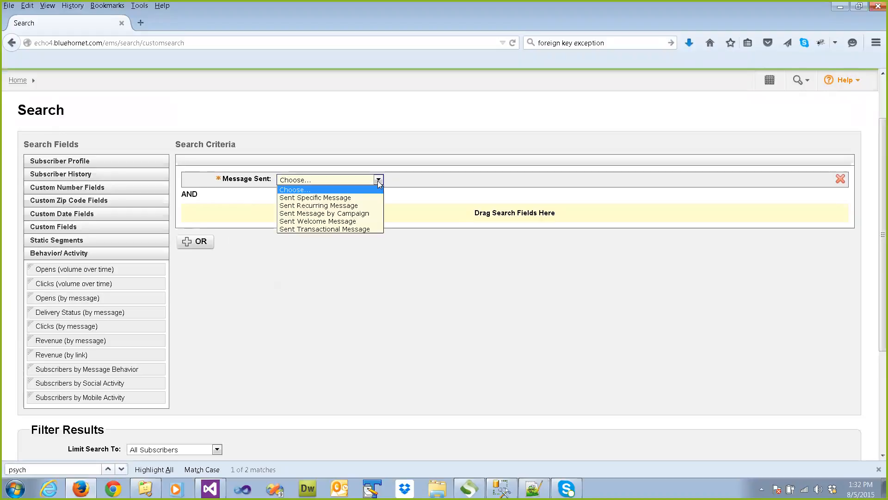
{"action": "left_click", "coordinate": [341, 200]}
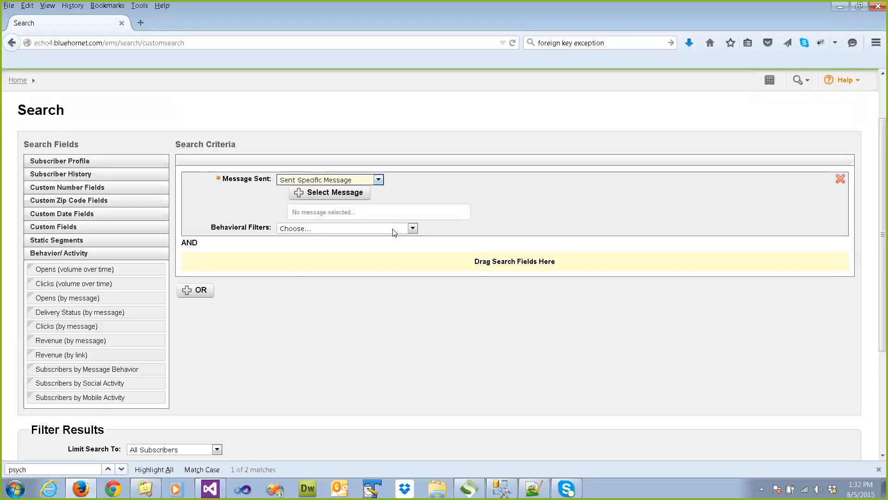
{"action": "left_click", "coordinate": [394, 230]}
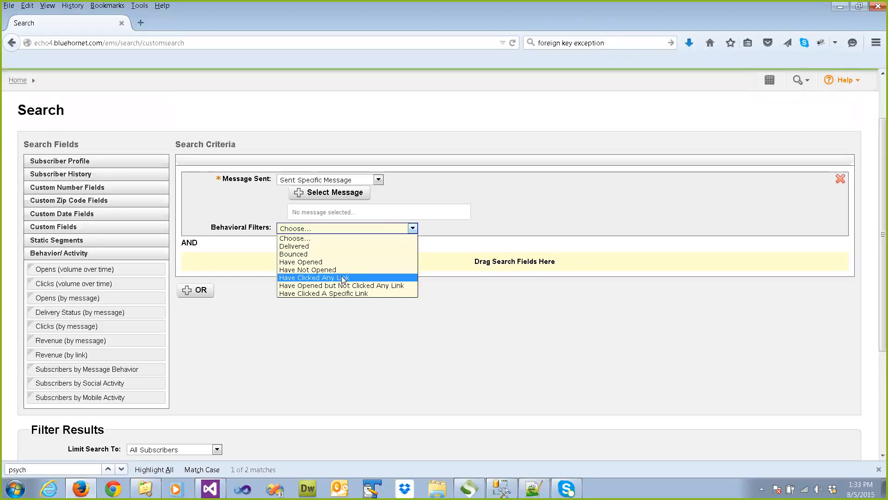
{"action": "left_click", "coordinate": [321, 254]}
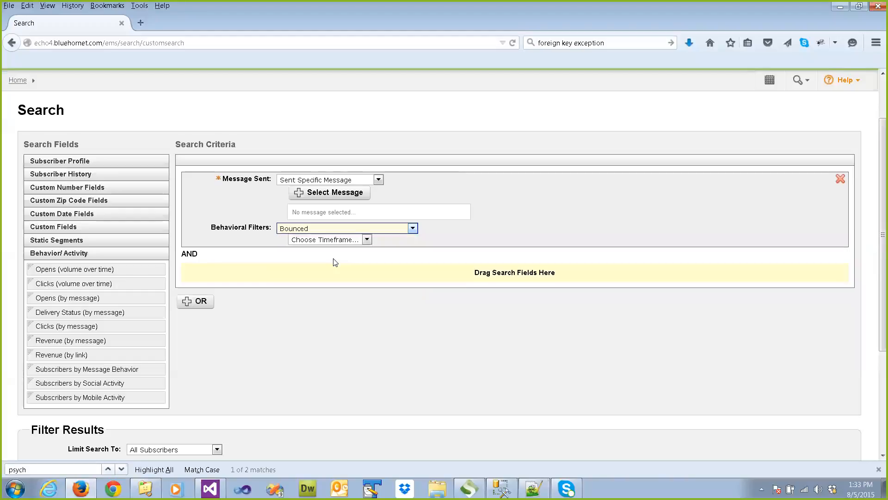
{"action": "left_click", "coordinate": [366, 239]}
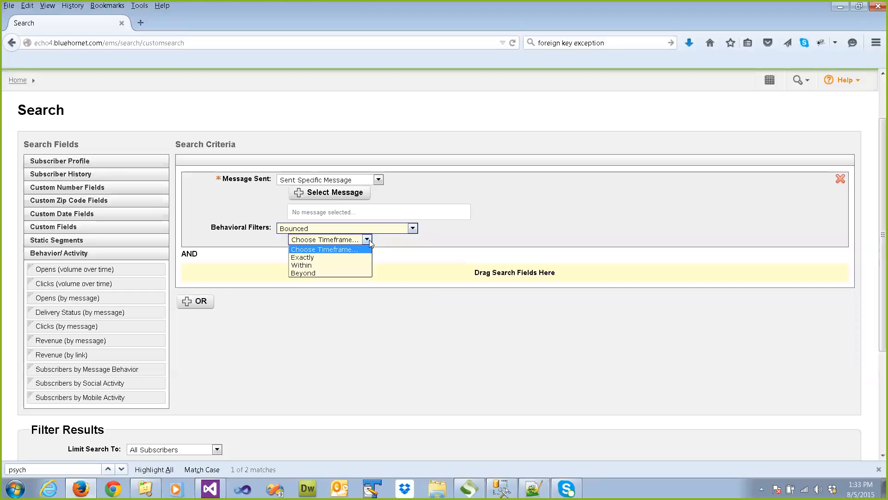
{"action": "left_click", "coordinate": [306, 257]}
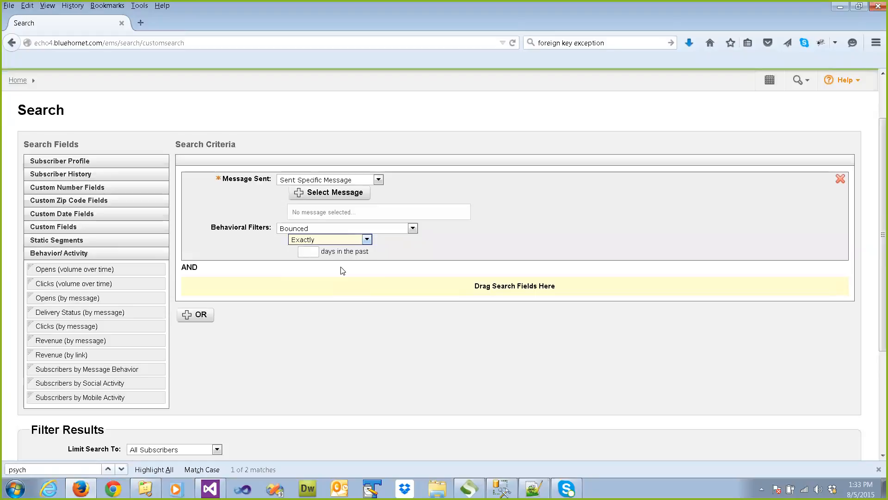
Add a Subscribers by Social Activity criterion and set it to Sent Message by Campaign.
{"action": "left_click_drag", "start_coordinate": [122, 383], "coordinate": [274, 289]}
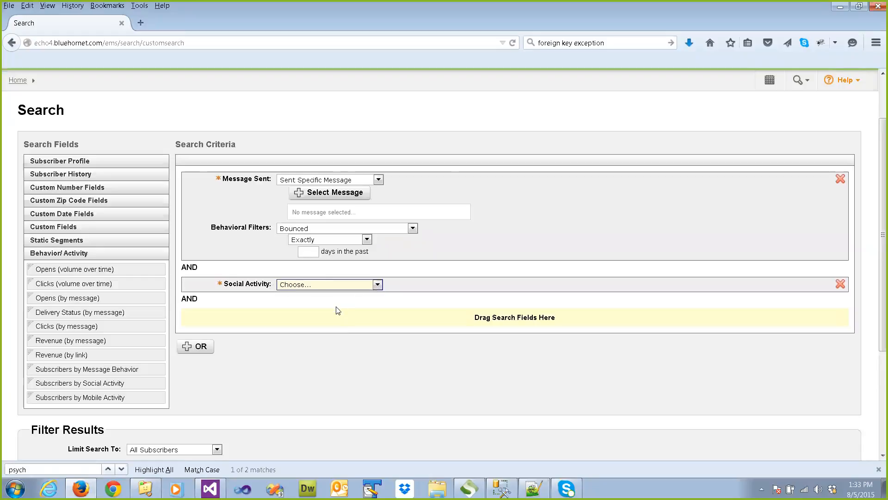
{"action": "left_click", "coordinate": [335, 285]}
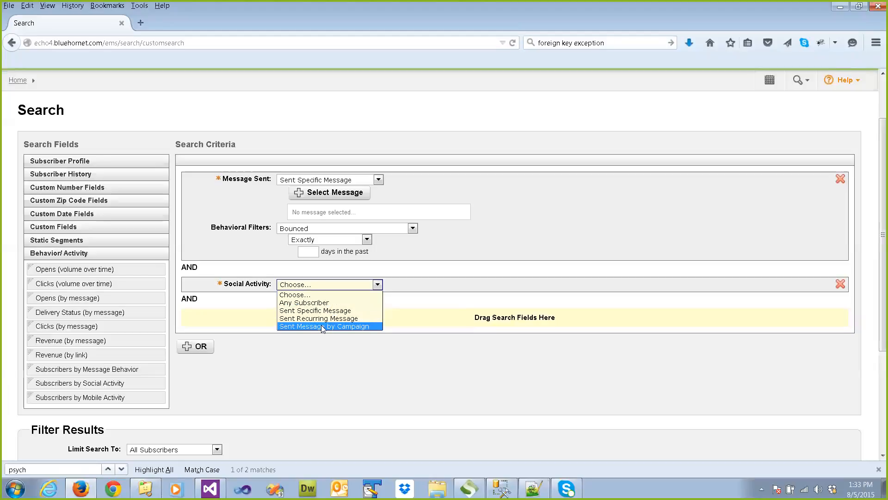
{"action": "left_click", "coordinate": [323, 326]}
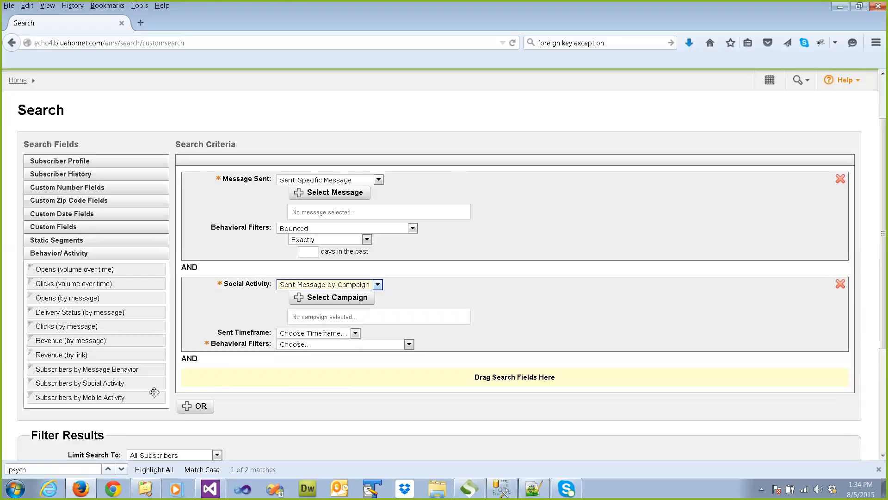
Add a Subscribers by Mobile Activity criterion set to Sent Specific Message, and reset the expiring session.
{"action": "left_click_drag", "start_coordinate": [278, 375], "coordinate": [279, 375]}
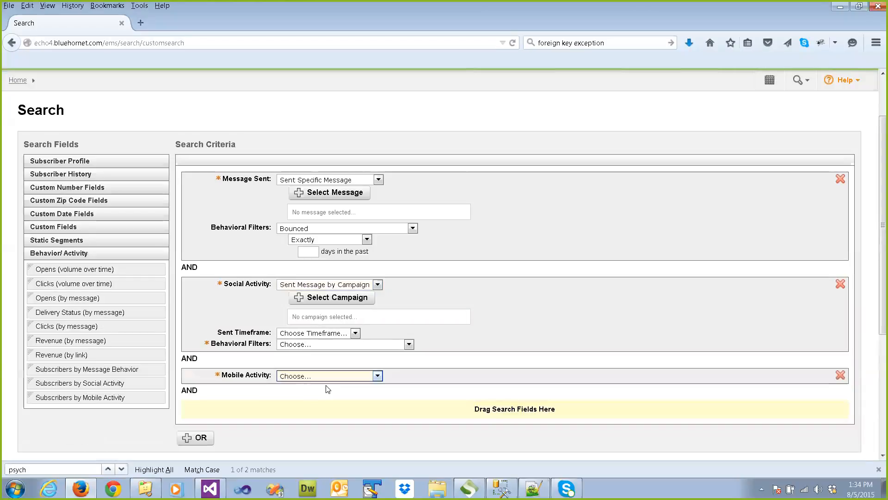
{"action": "left_click", "coordinate": [377, 375]}
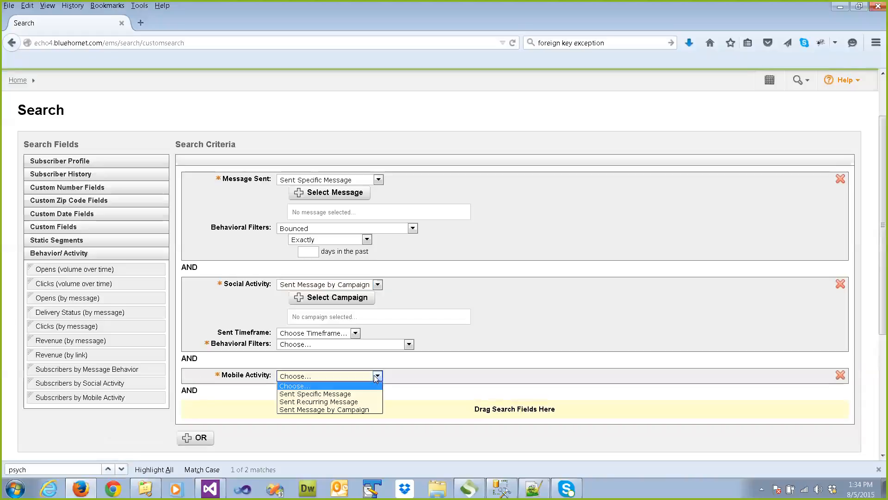
{"action": "left_click", "coordinate": [333, 393]}
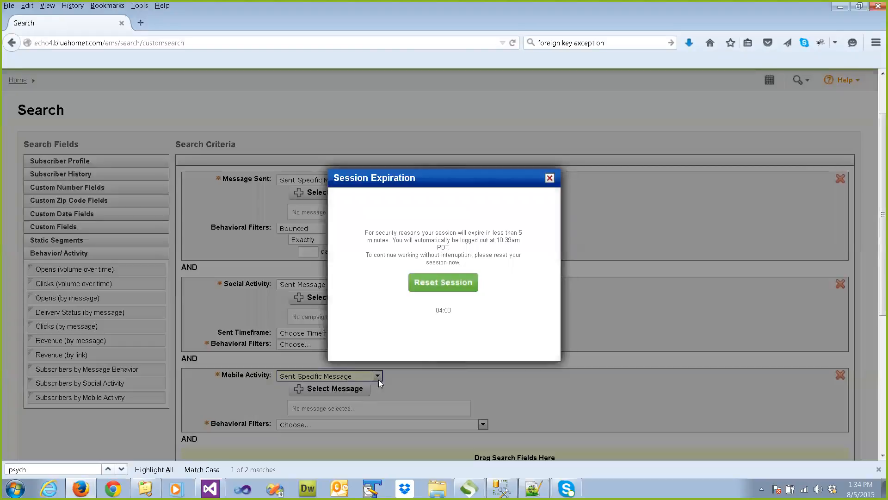
{"action": "left_click", "coordinate": [451, 290]}
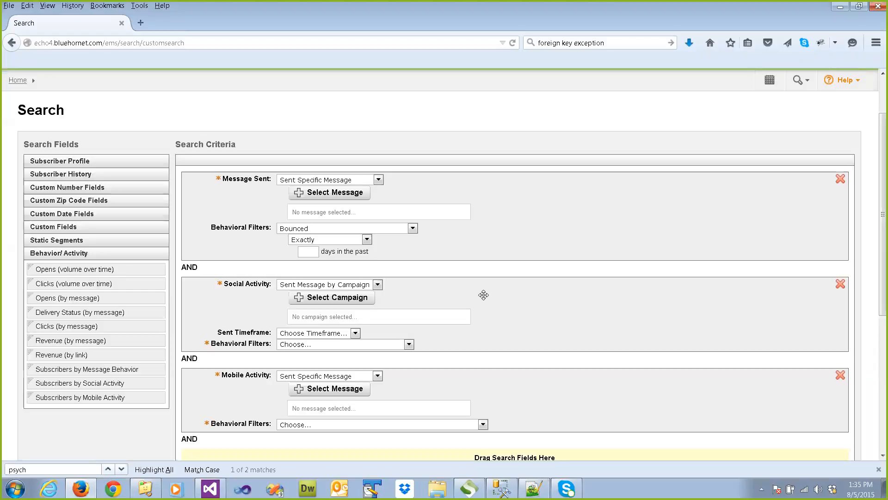
Remove the Message Sent, Social Activity and Mobile Activity criteria and look over the emptied search form.
{"action": "left_click", "coordinate": [840, 180]}
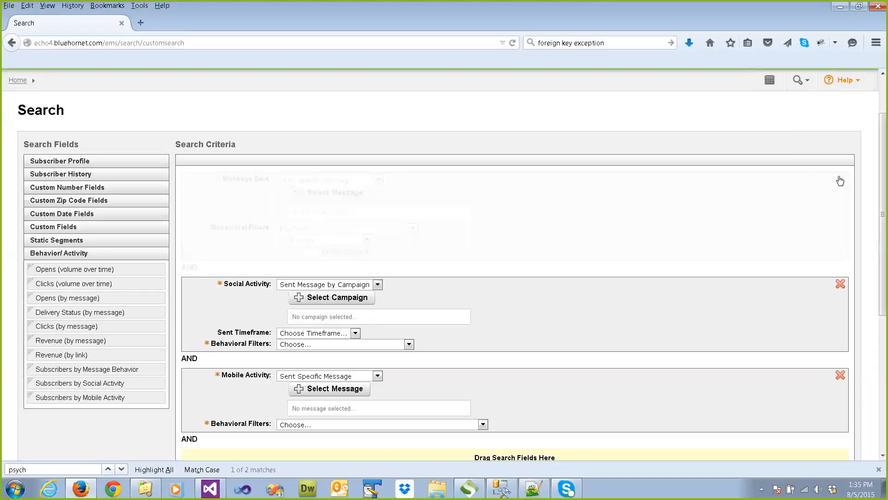
{"action": "left_click", "coordinate": [841, 179]}
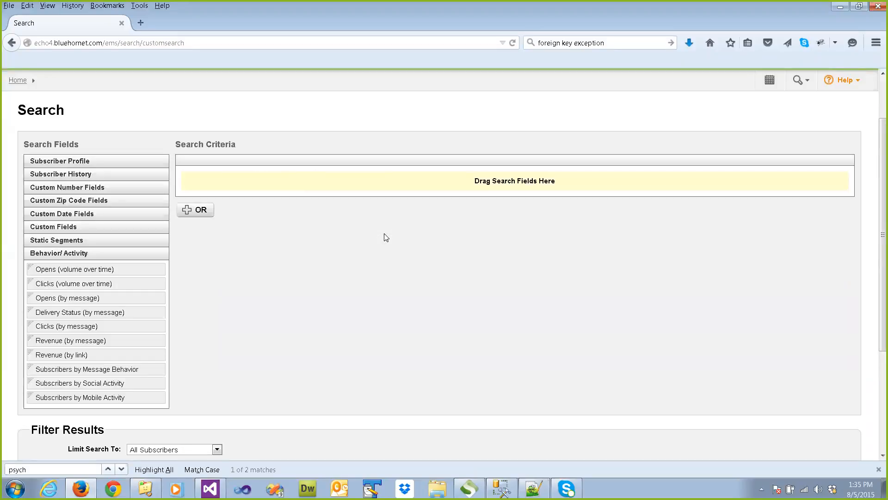
{"action": "scroll", "coordinate": [392, 250], "scroll_direction": "down", "scroll_amount": 5}
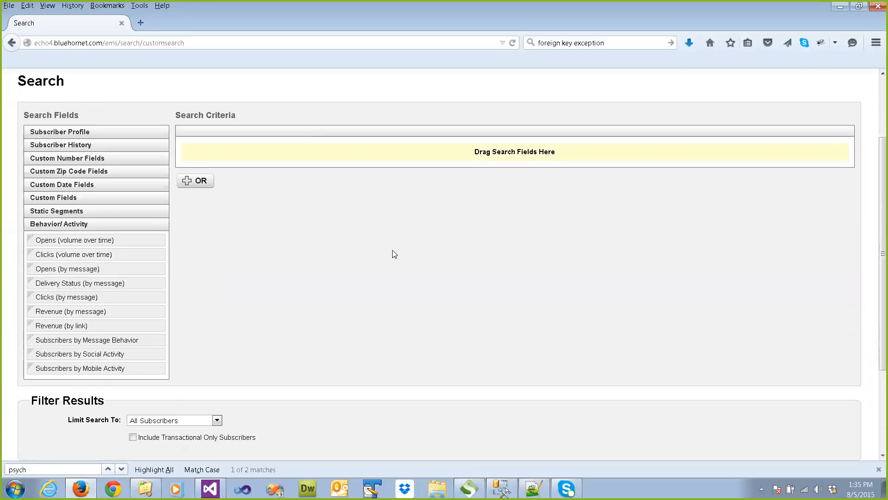
{"action": "scroll", "coordinate": [401, 270], "scroll_direction": "up", "scroll_amount": 2}
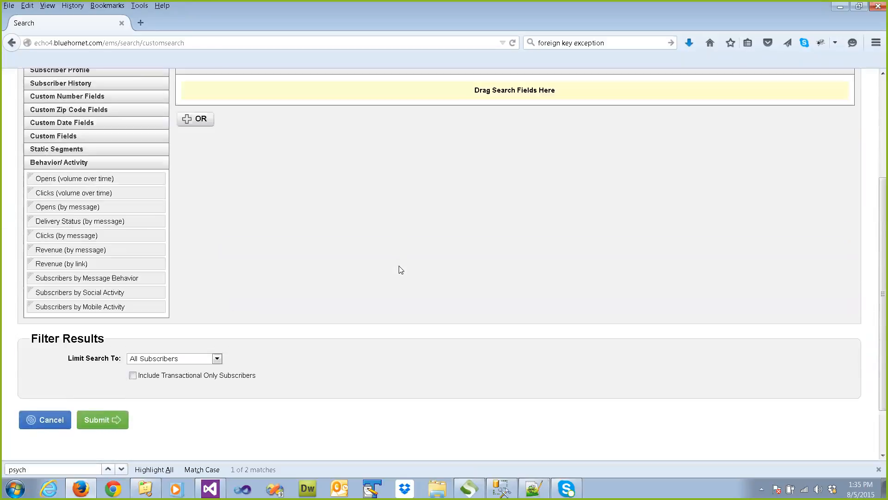
{"action": "scroll", "coordinate": [400, 269], "scroll_direction": "up", "scroll_amount": 5}
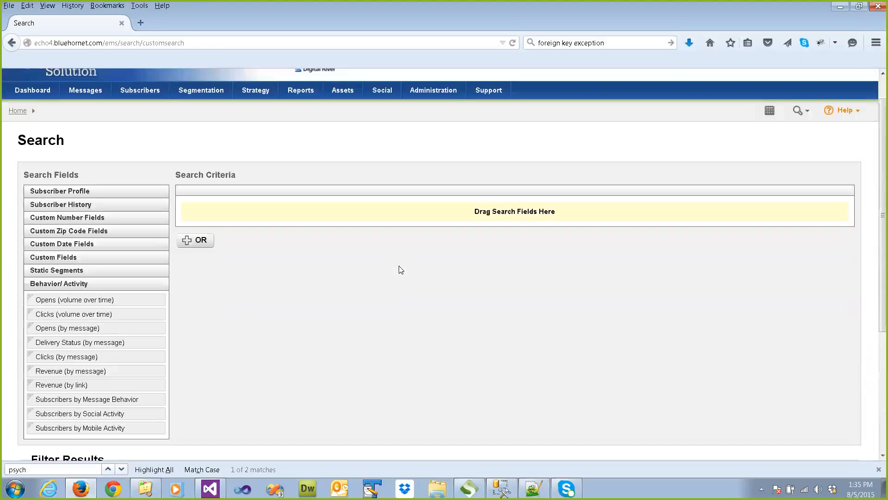